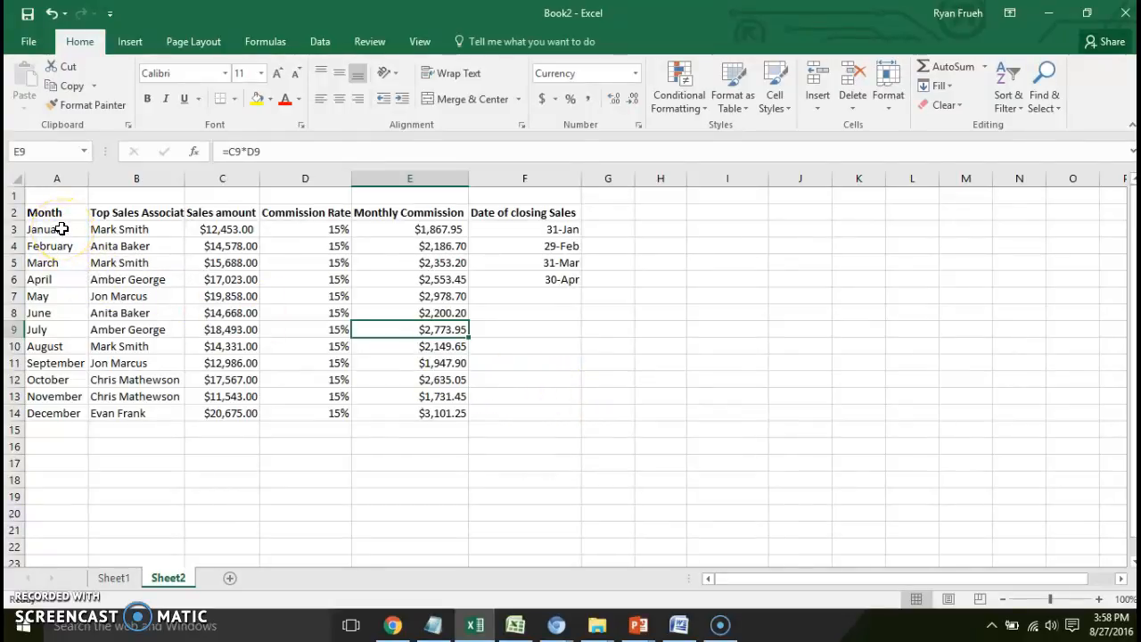
- Apply the 40% - Accent3 cell style to the data range A3:E14
{"action": "left_click", "coordinate": [62, 229]}
{"action": "left_click_drag", "start_coordinate": [61, 229], "coordinate": [394, 409]}
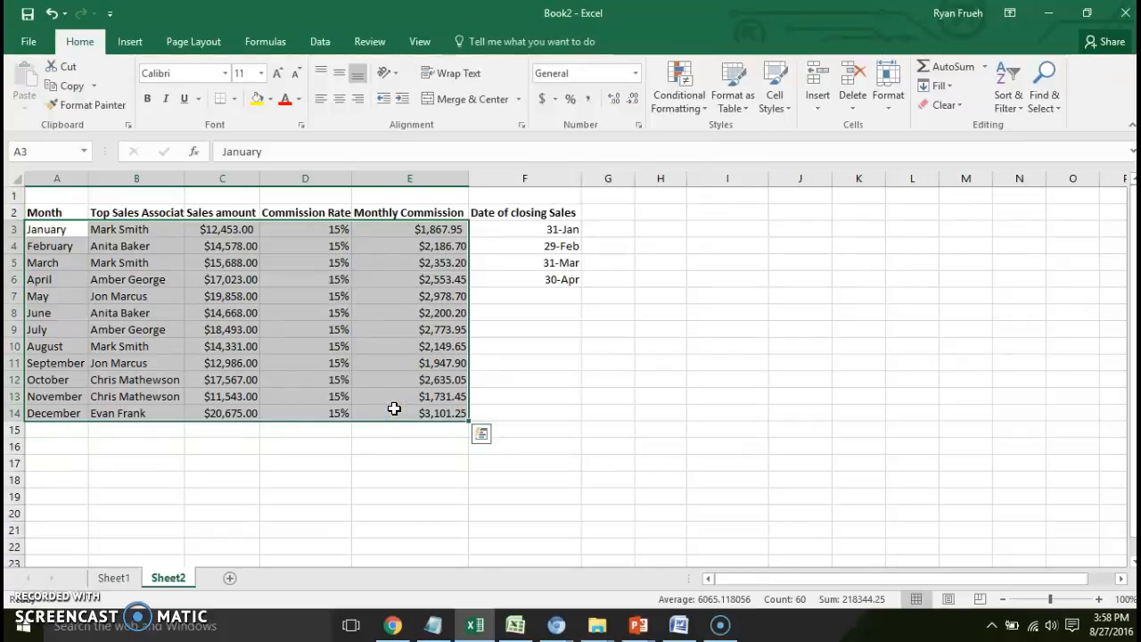
{"action": "left_click", "coordinate": [791, 107]}
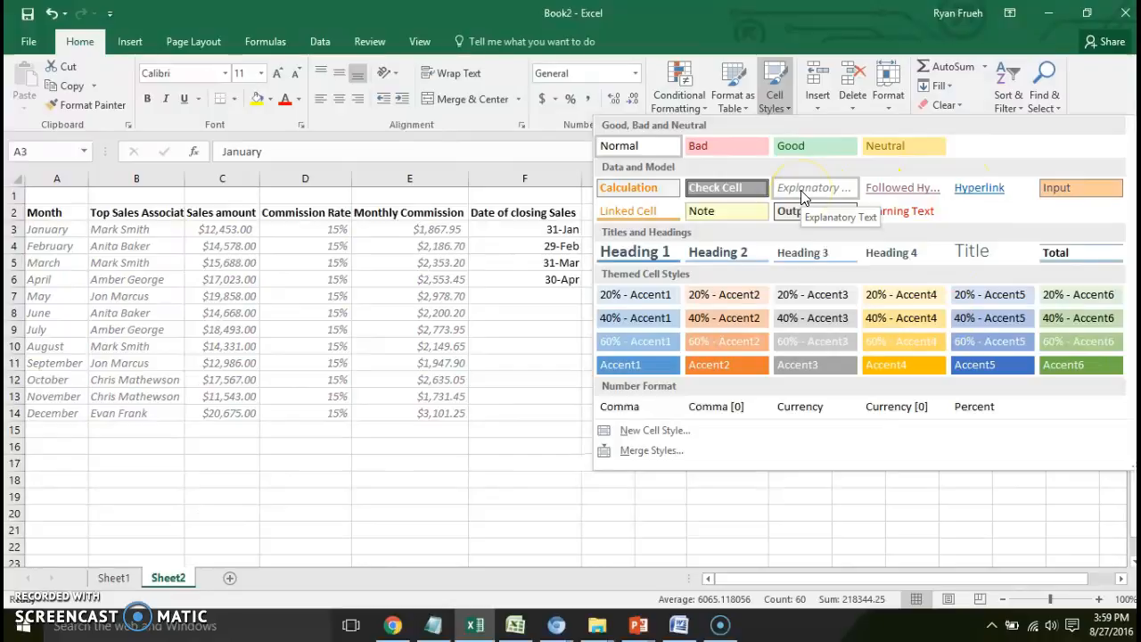
{"action": "left_click", "coordinate": [800, 332]}
{"action": "left_click", "coordinate": [526, 329]}
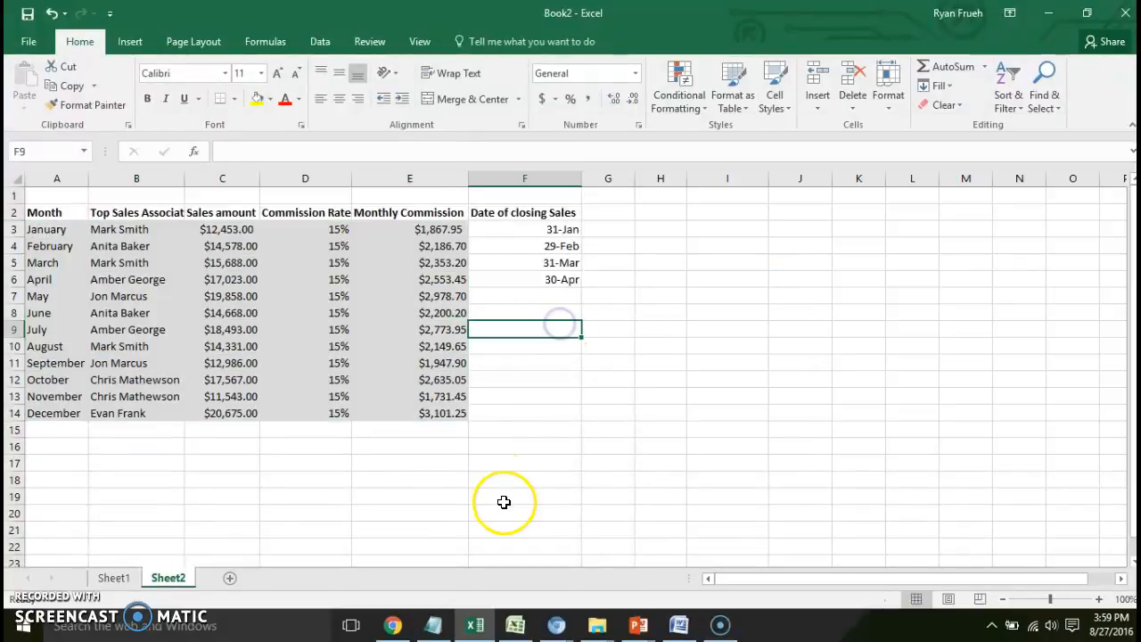
- Apply the 40% - Accent3 cell style to the data range A3:F14, including the closing date column
{"action": "left_click_drag", "start_coordinate": [67, 229], "coordinate": [496, 412]}
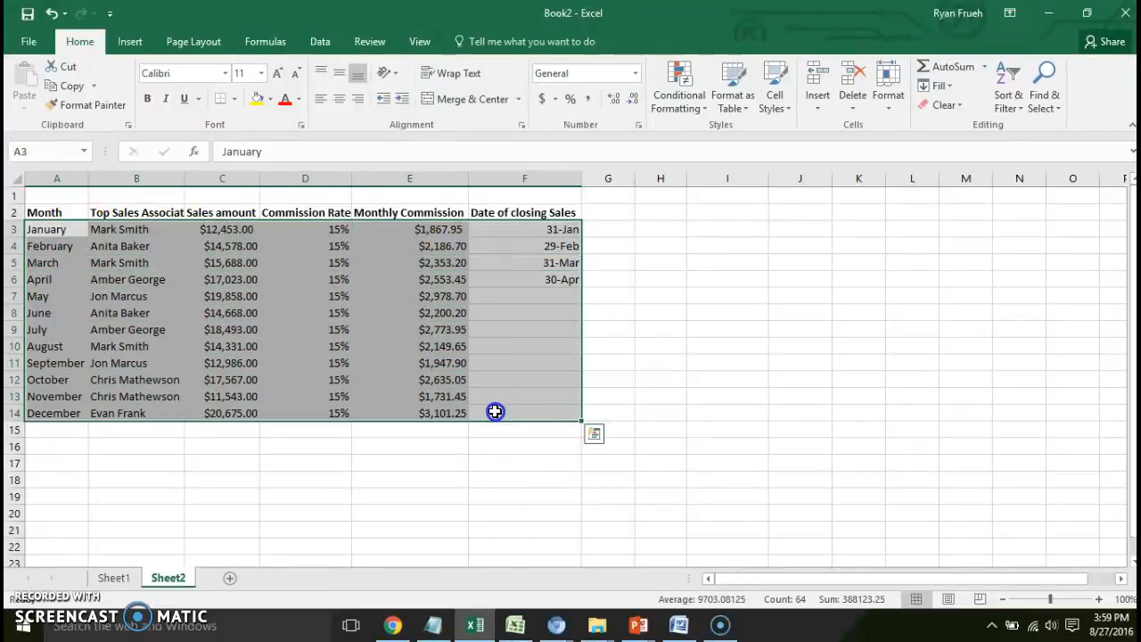
{"action": "left_click", "coordinate": [788, 108]}
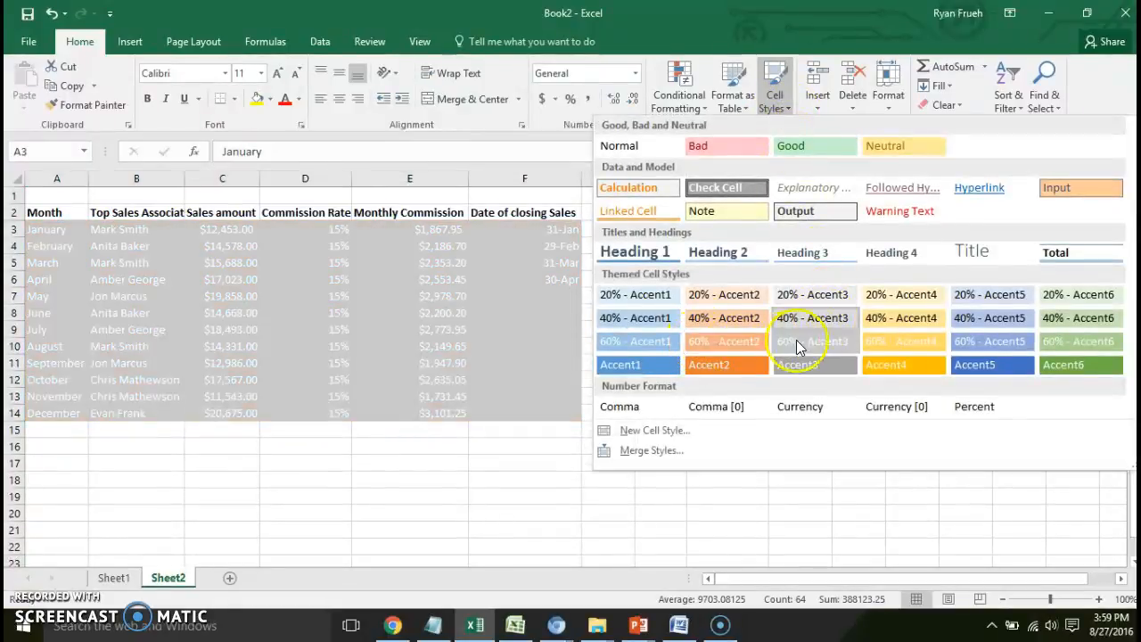
{"action": "left_click", "coordinate": [837, 319]}
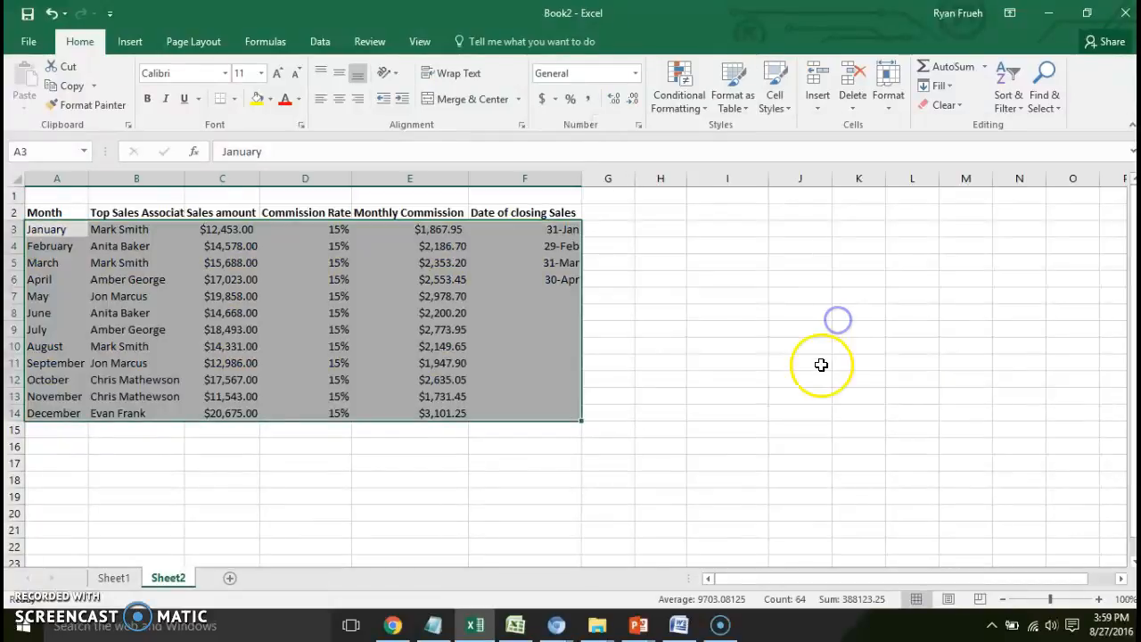
{"action": "left_click", "coordinate": [683, 344]}
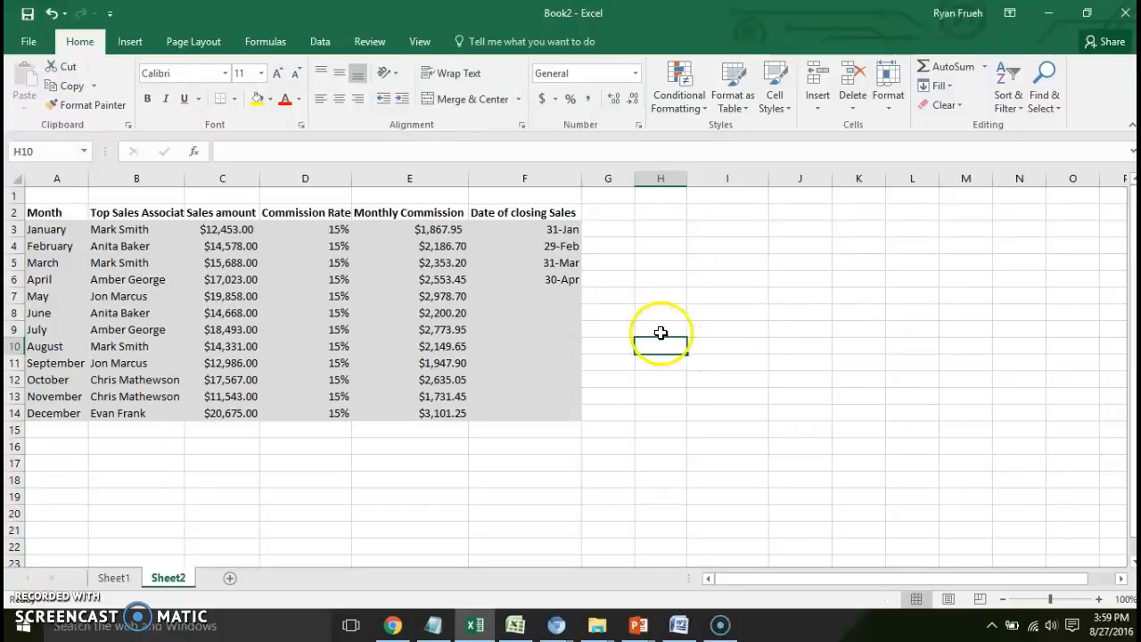
- Enter the title "Annual Sales - Top Seller of the Month - 2016" in cell A1
{"action": "left_click", "coordinate": [84, 200]}
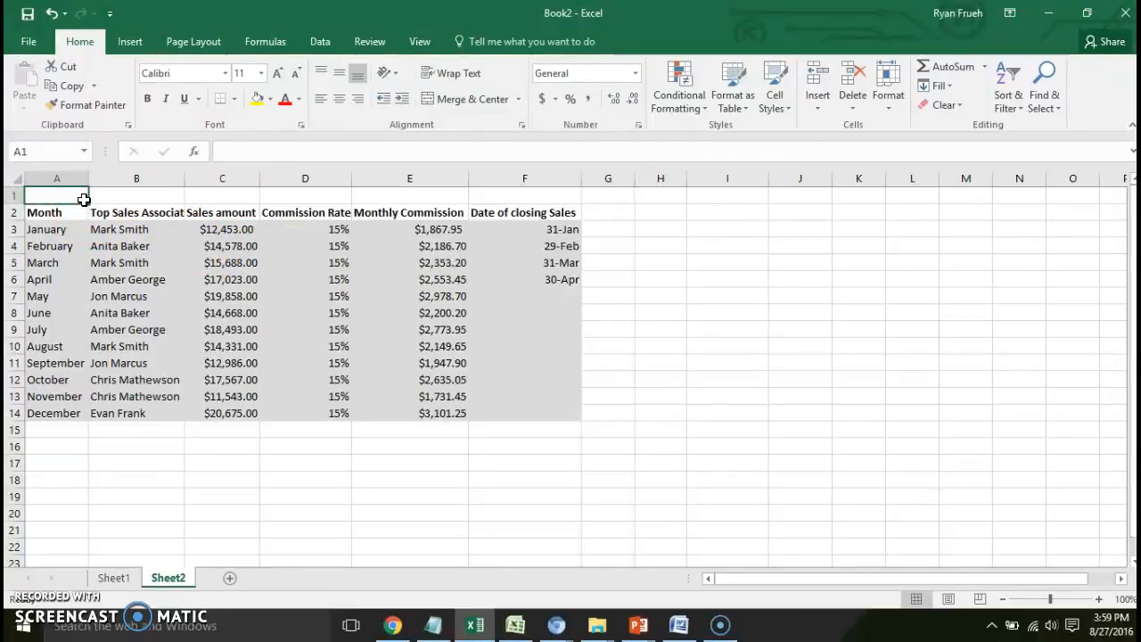
{"action": "type", "text": "Annua"}
{"action": "key", "text": "BackSpace"}
{"action": "key", "text": "BackSpace"}
{"action": "type", "text": "ual Sales"}
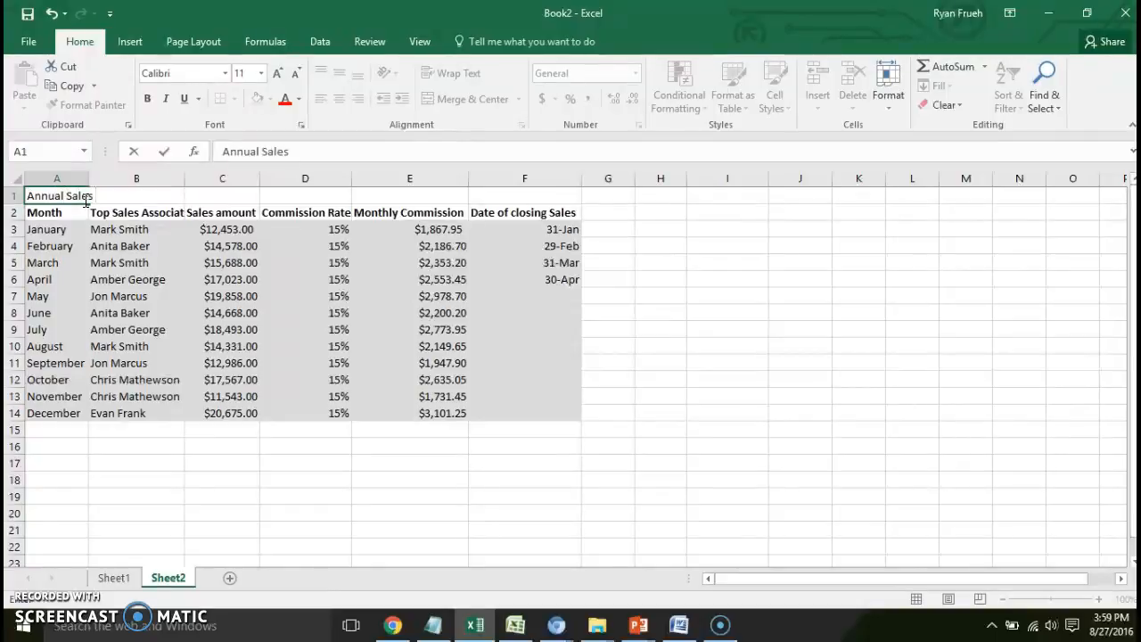
{"action": "type", "text": "- Top Seller of the"}
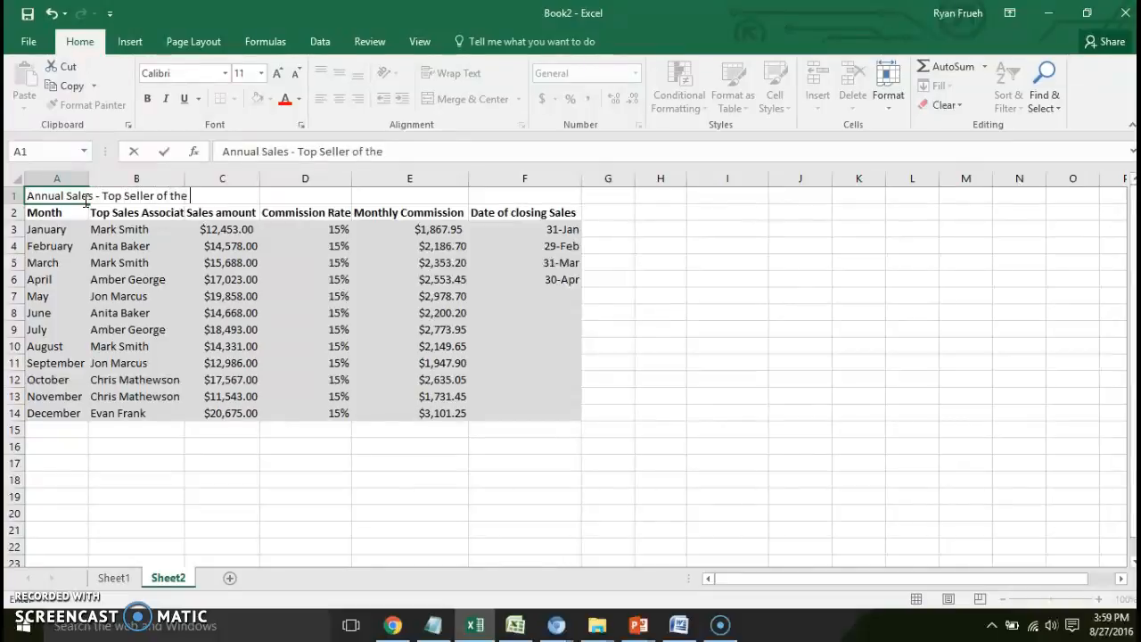
{"action": "type", "text": " Month - 2015"}
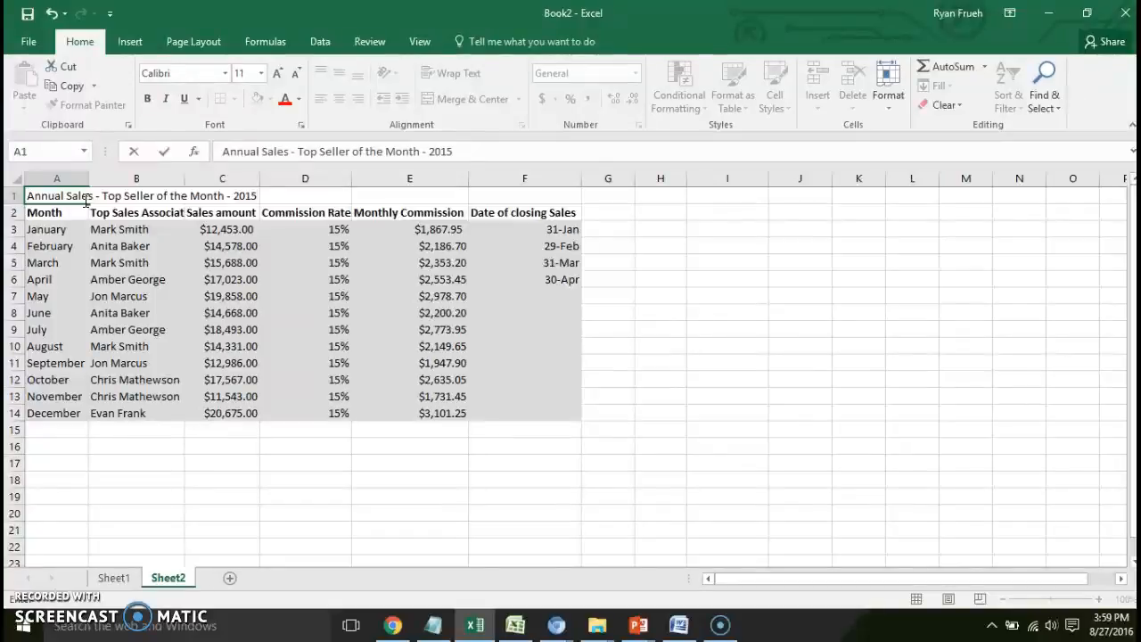
{"action": "key", "text": "BackSpace"}
{"action": "type", "text": "6"}
{"action": "left_click", "coordinate": [114, 246]}
{"action": "left_click", "coordinate": [120, 196]}
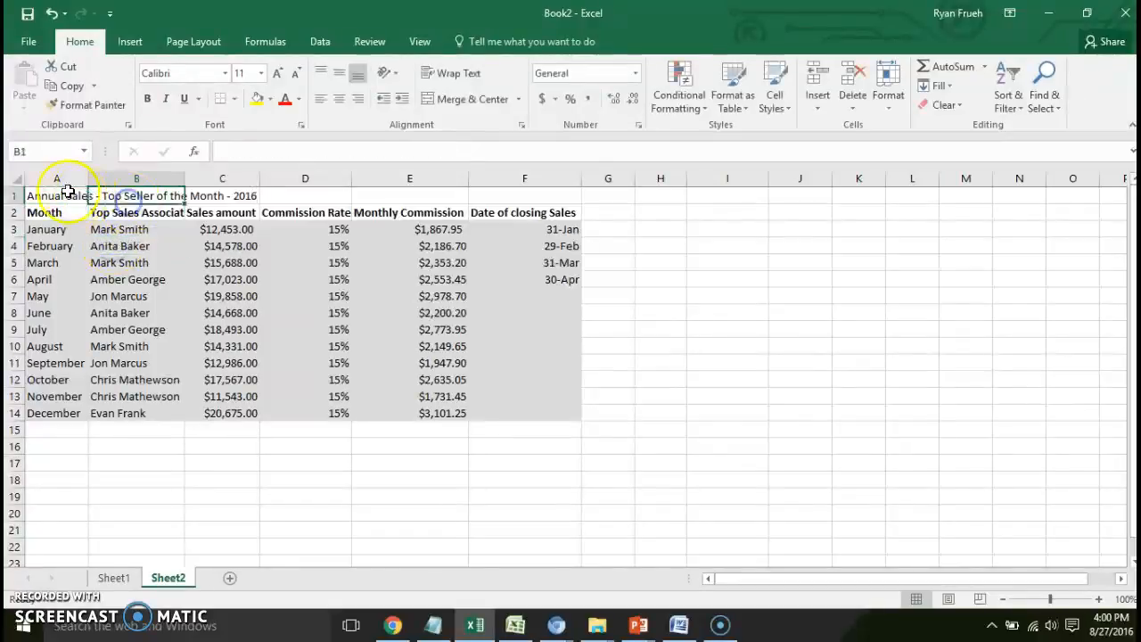
- Merge and center the title across A1:F1
{"action": "left_click", "coordinate": [68, 192]}
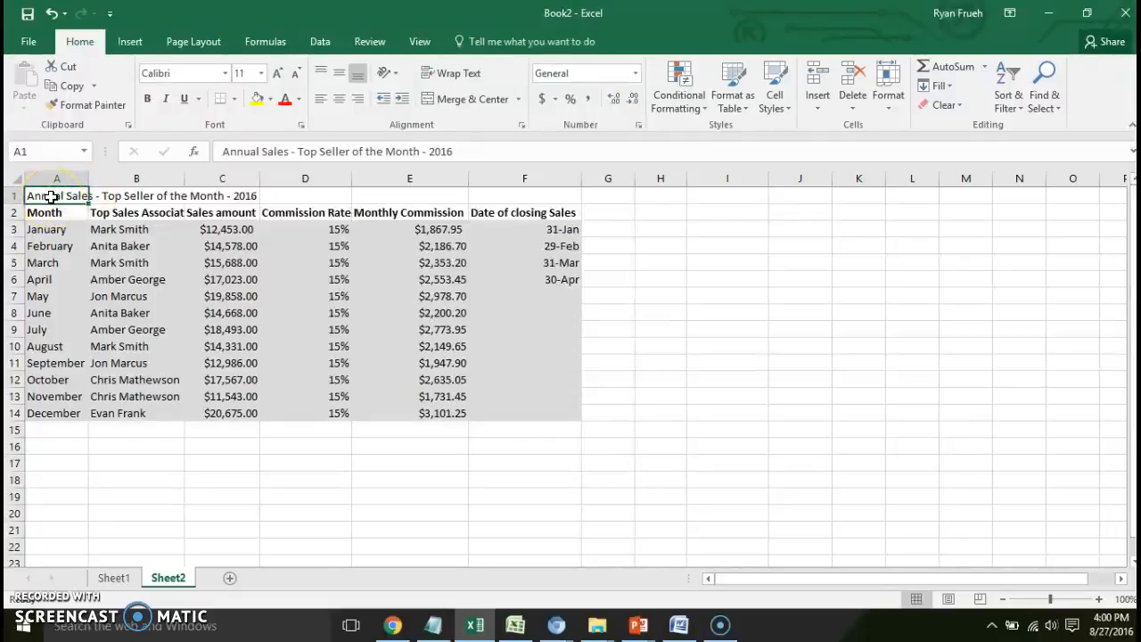
{"action": "left_click", "coordinate": [105, 195]}
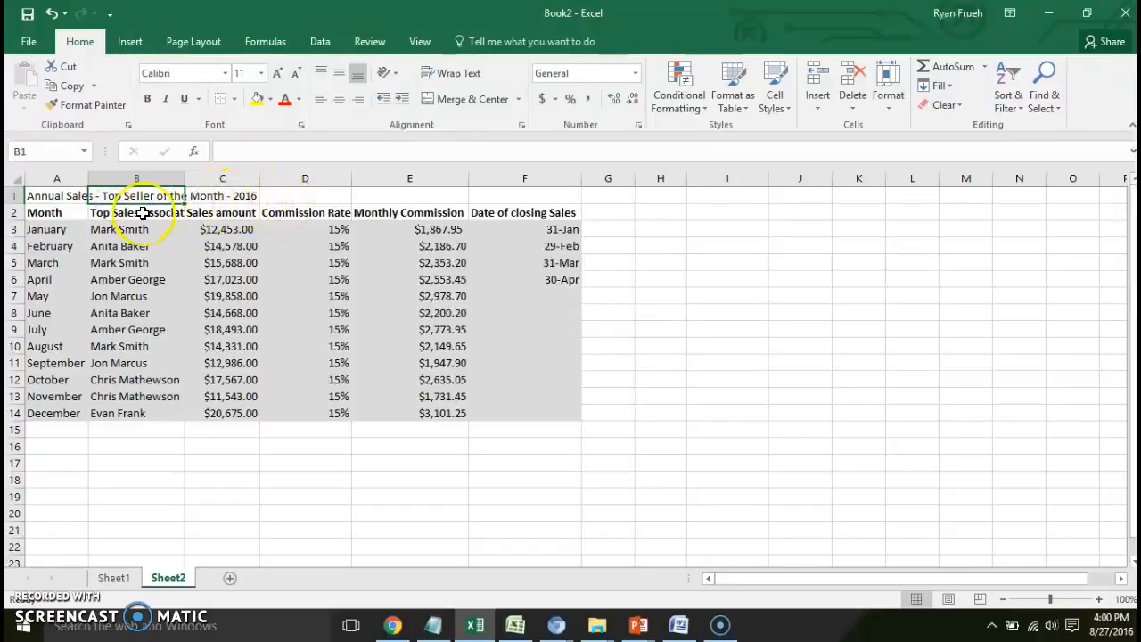
{"action": "left_click_drag", "start_coordinate": [54, 196], "coordinate": [490, 200]}
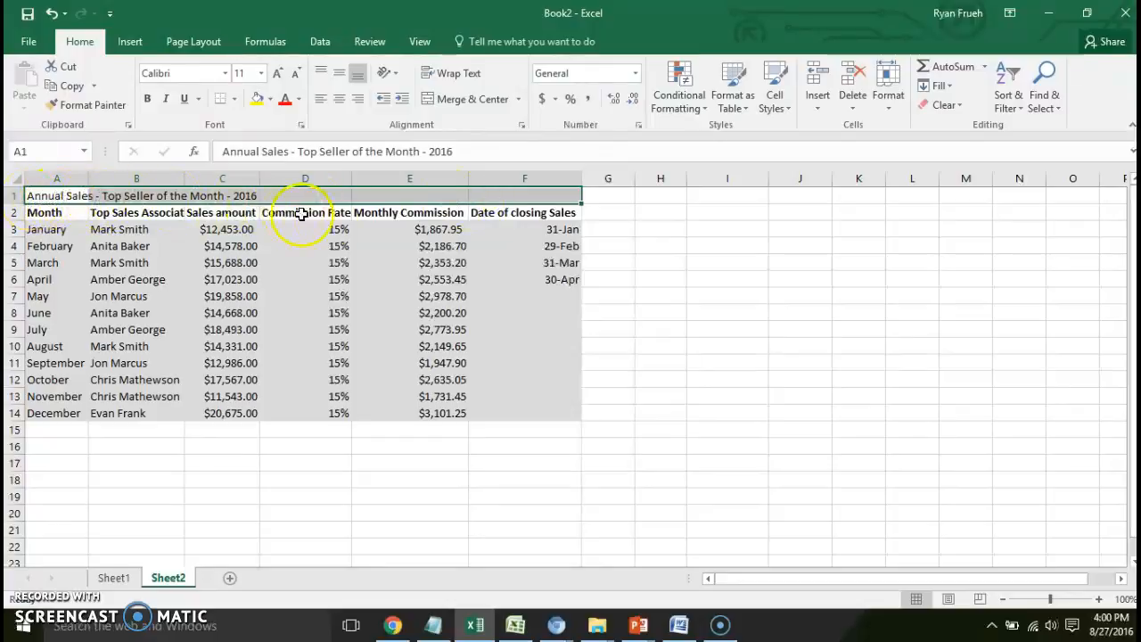
{"action": "left_click", "coordinate": [469, 100]}
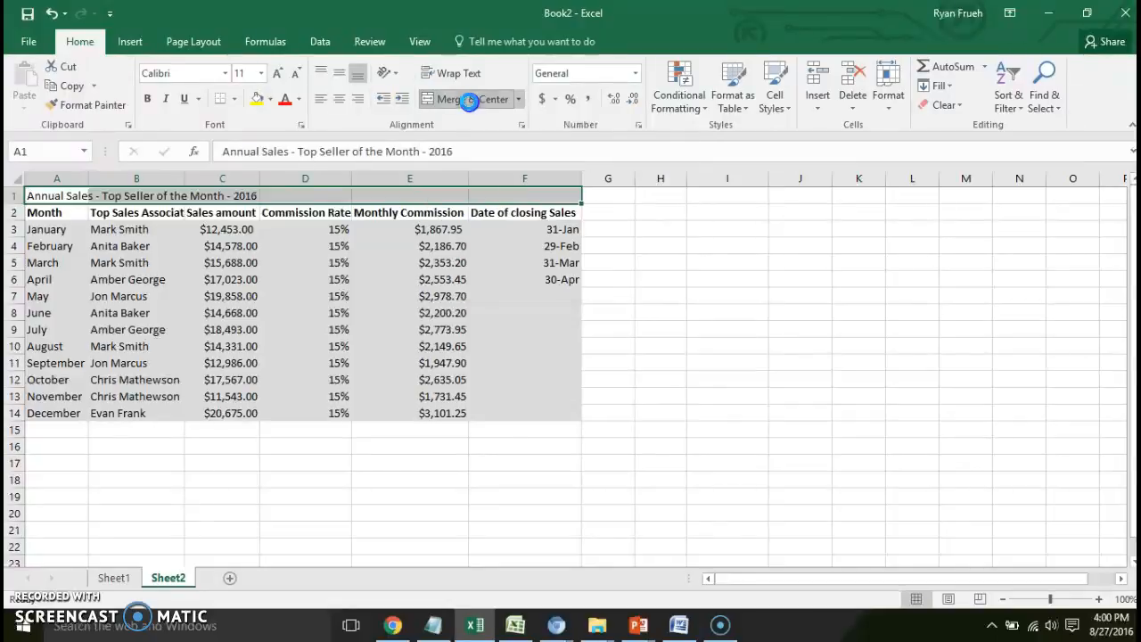
{"action": "left_click", "coordinate": [334, 229]}
- Apply the Heading 1 cell style to the merged title in row 1
{"action": "left_click", "coordinate": [330, 197]}
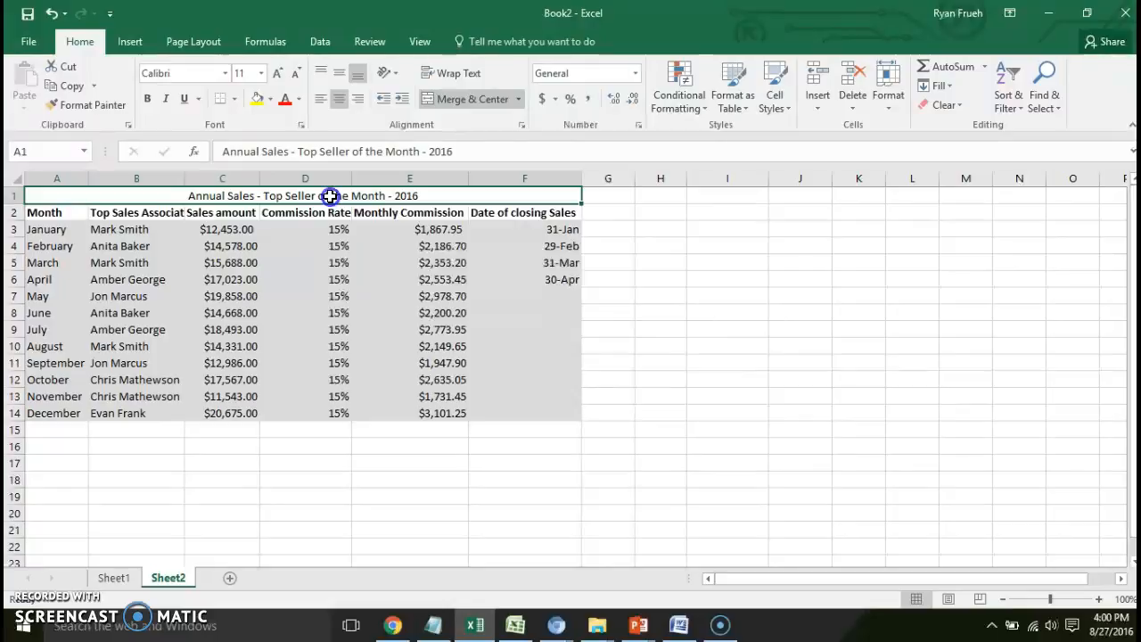
{"action": "left_click", "coordinate": [784, 103]}
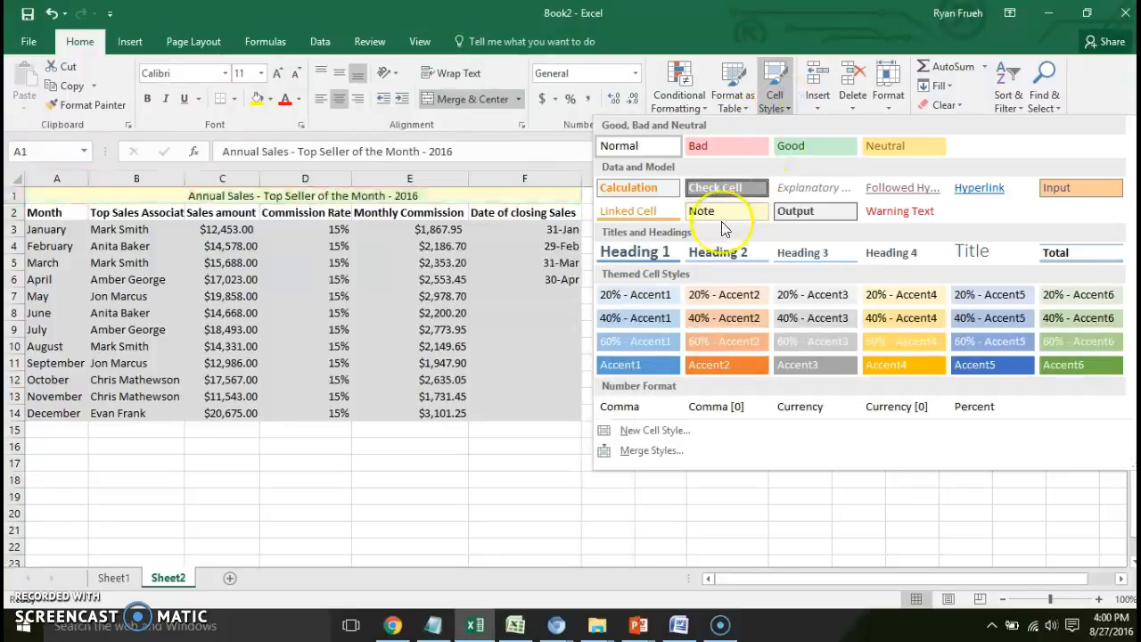
{"action": "left_click", "coordinate": [650, 252]}
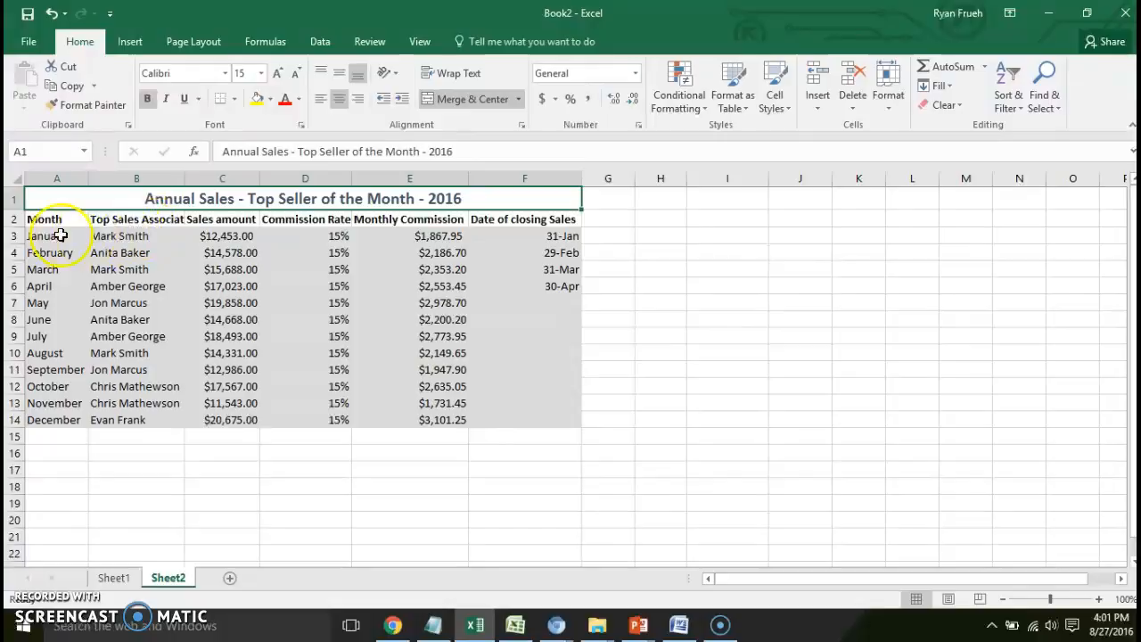
- Try right and center alignment on the month names in A3:A14, and finish with left alignment
{"action": "left_click", "coordinate": [29, 235]}
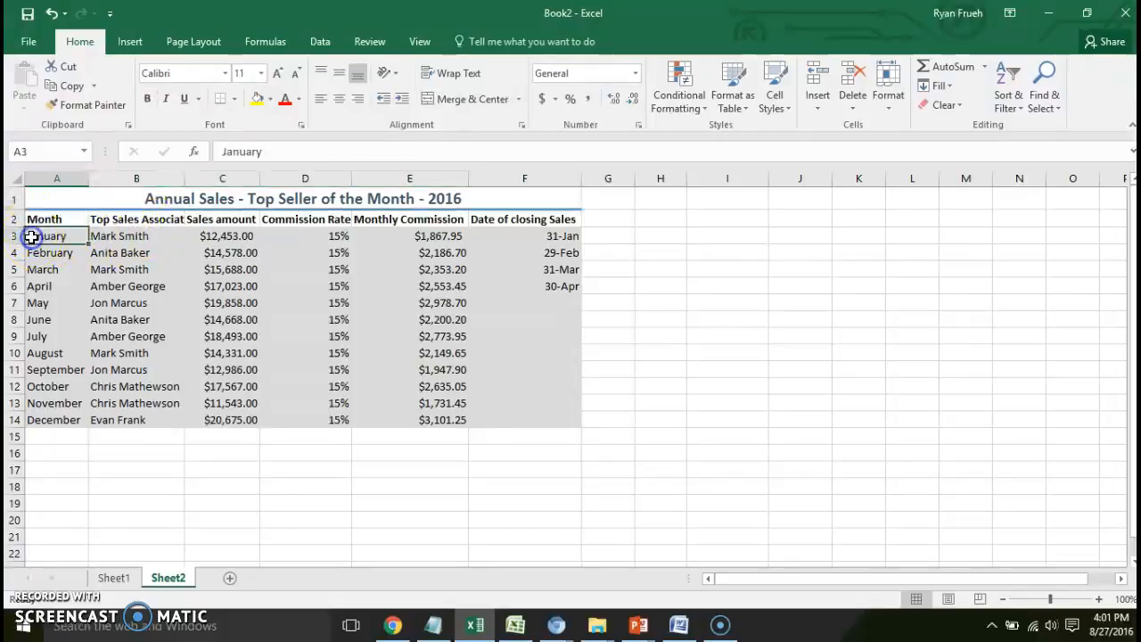
{"action": "left_click_drag", "start_coordinate": [33, 234], "coordinate": [53, 419]}
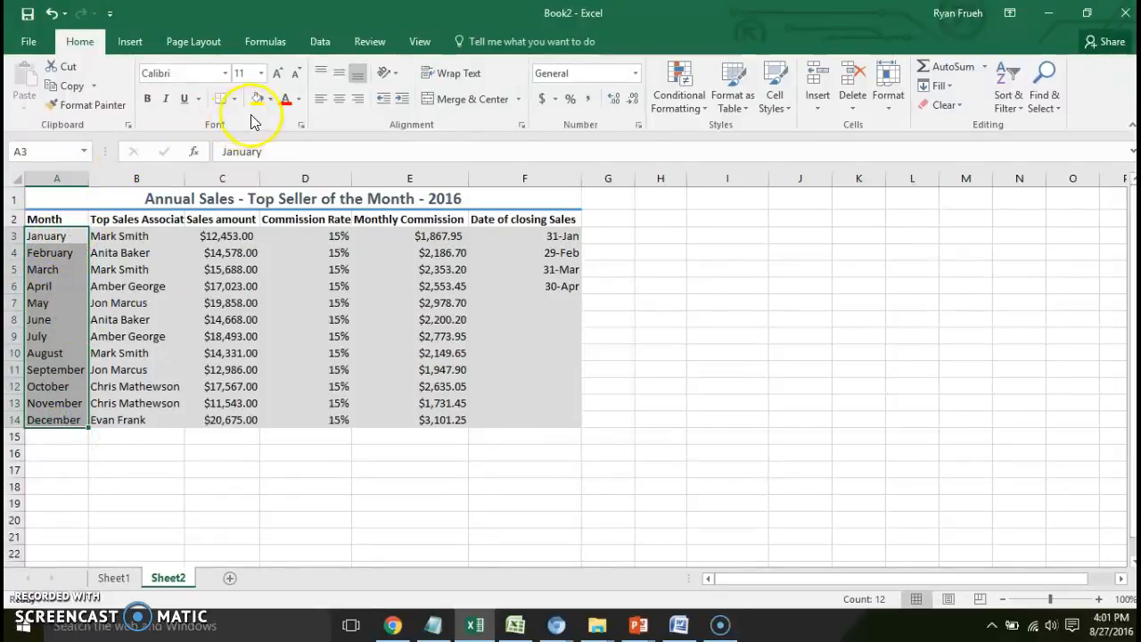
{"action": "left_click", "coordinate": [358, 102]}
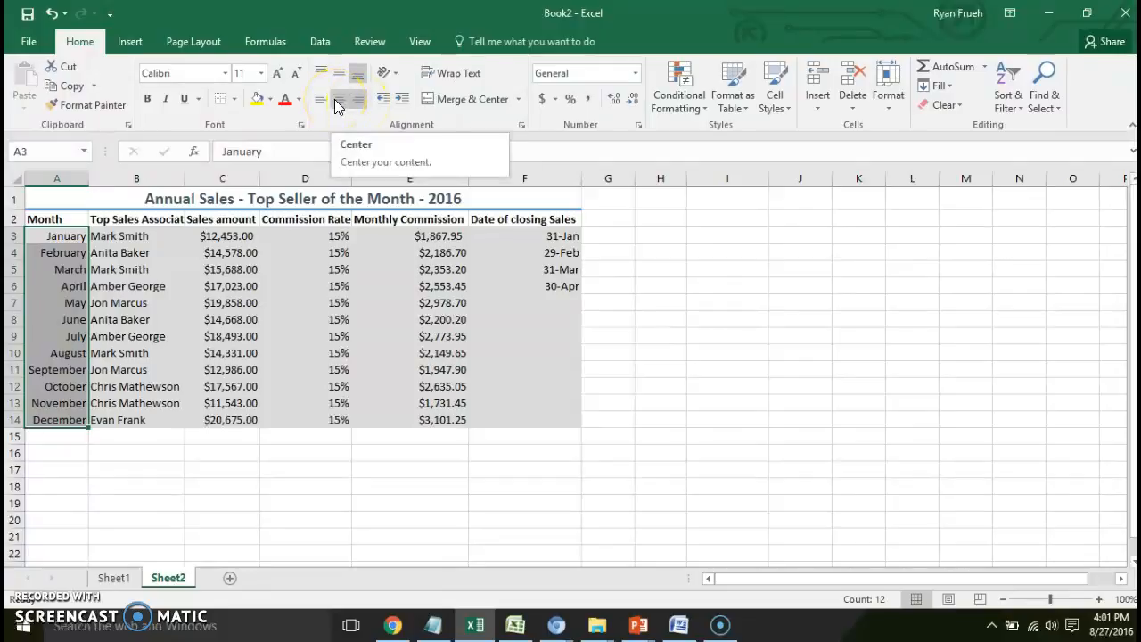
{"action": "left_click", "coordinate": [337, 101]}
{"action": "left_click", "coordinate": [338, 106]}
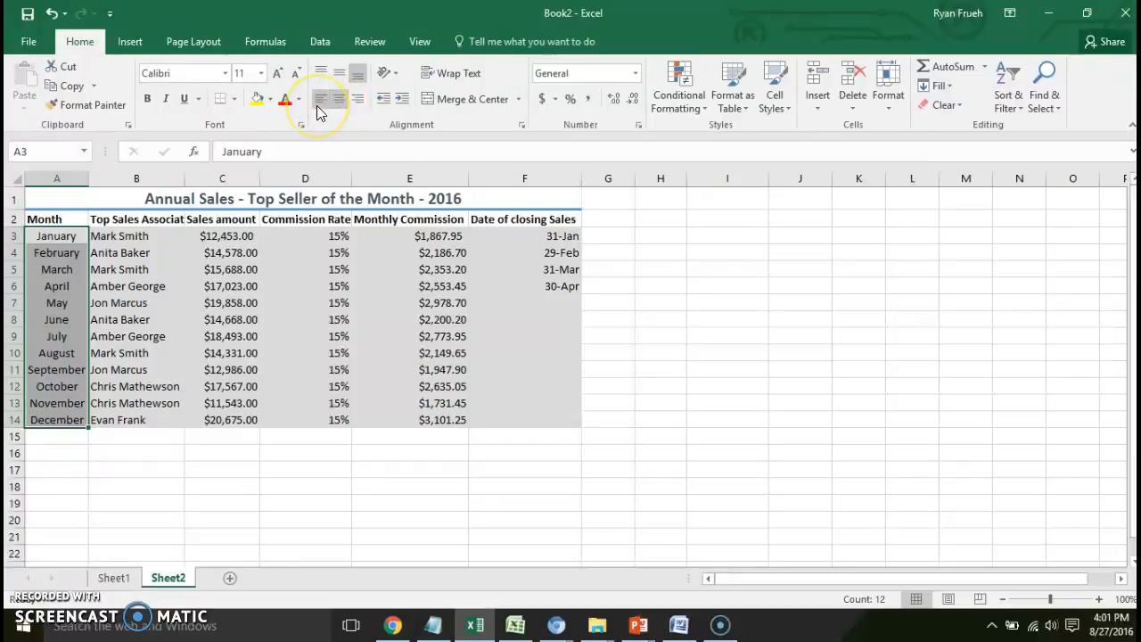
{"action": "left_click", "coordinate": [318, 100]}
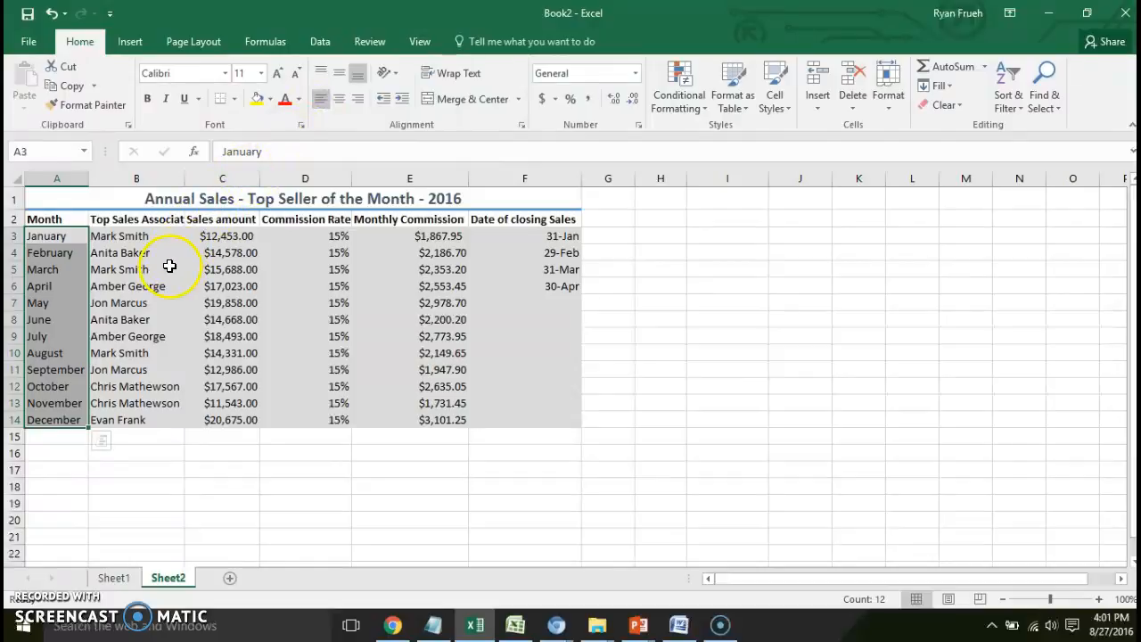
- Center the sales amounts in C3:C14 horizontally
{"action": "left_click", "coordinate": [204, 236]}
{"action": "left_click_drag", "start_coordinate": [205, 236], "coordinate": [212, 416]}
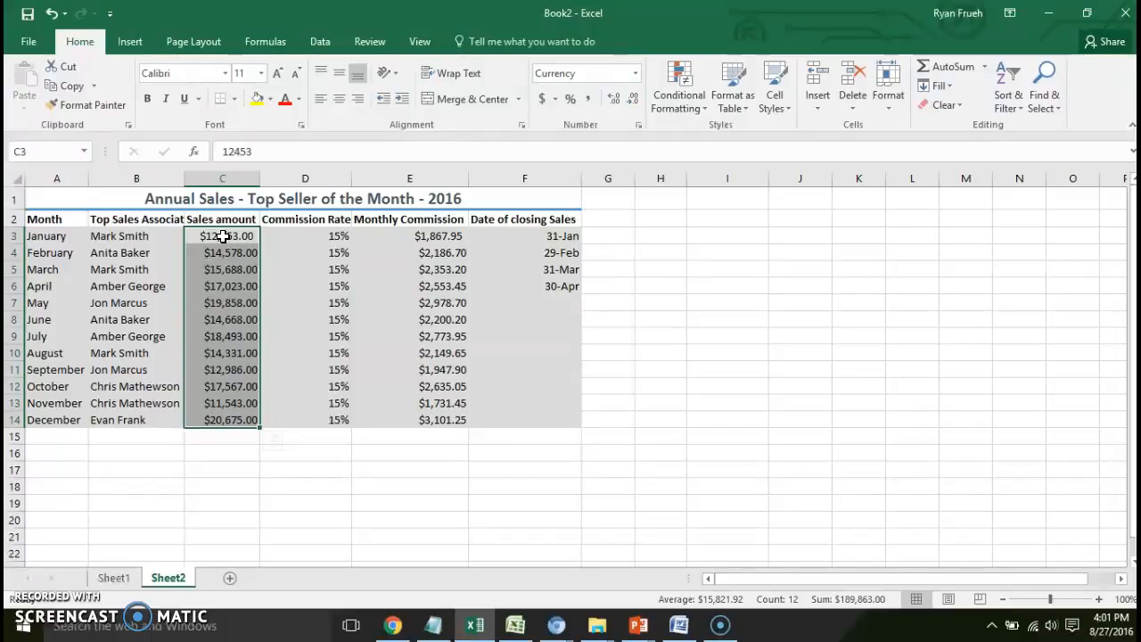
{"action": "left_click", "coordinate": [341, 106]}
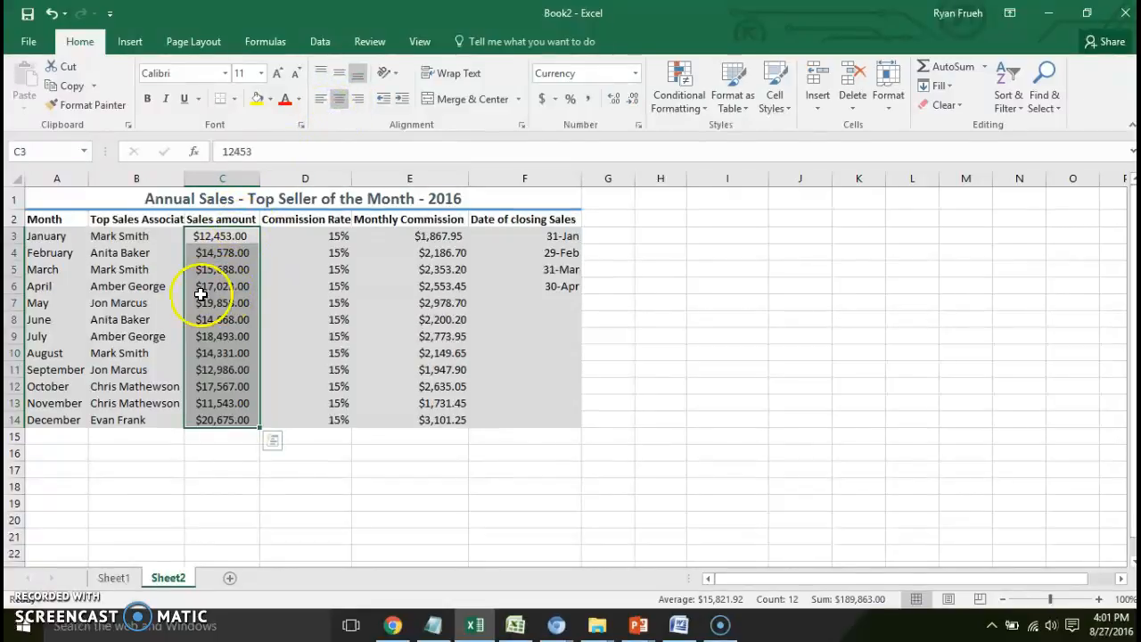
- Make row 4 slightly shorter and enlarge title row 1 to about two and a half times its height
{"action": "mouse_move", "coordinate": [15, 259]}
{"action": "left_mouse_down"}
{"action": "mouse_move", "coordinate": [10, 286]}
{"action": "mouse_move", "coordinate": [13, 259]}
{"action": "left_mouse_up"}
{"action": "left_click", "coordinate": [55, 195]}
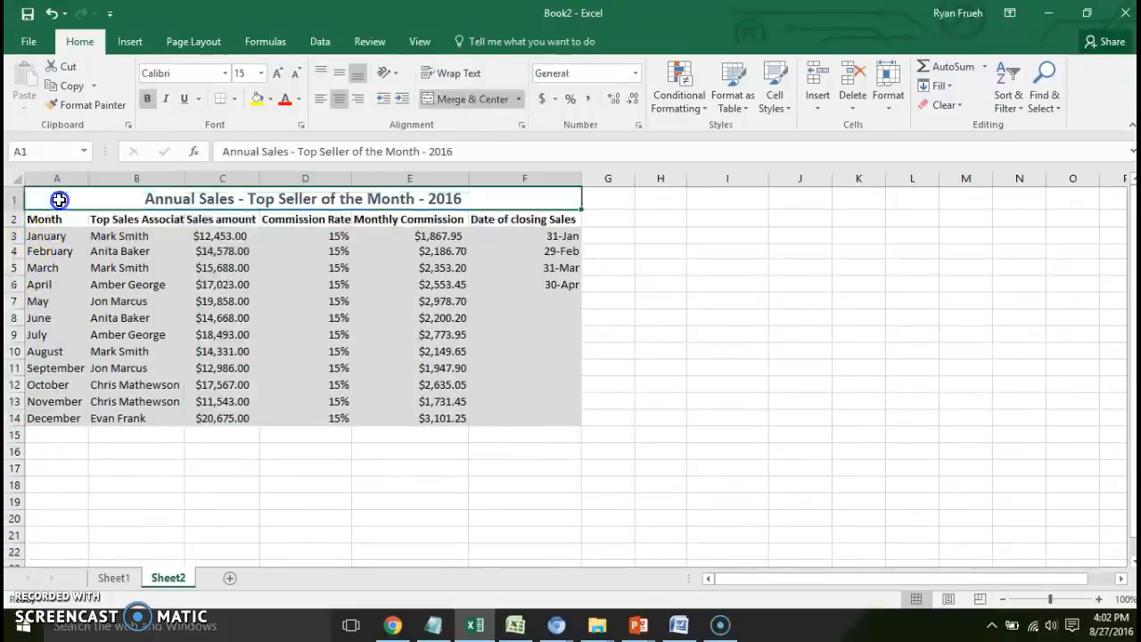
{"action": "left_click_drag", "start_coordinate": [12, 211], "coordinate": [11, 245]}
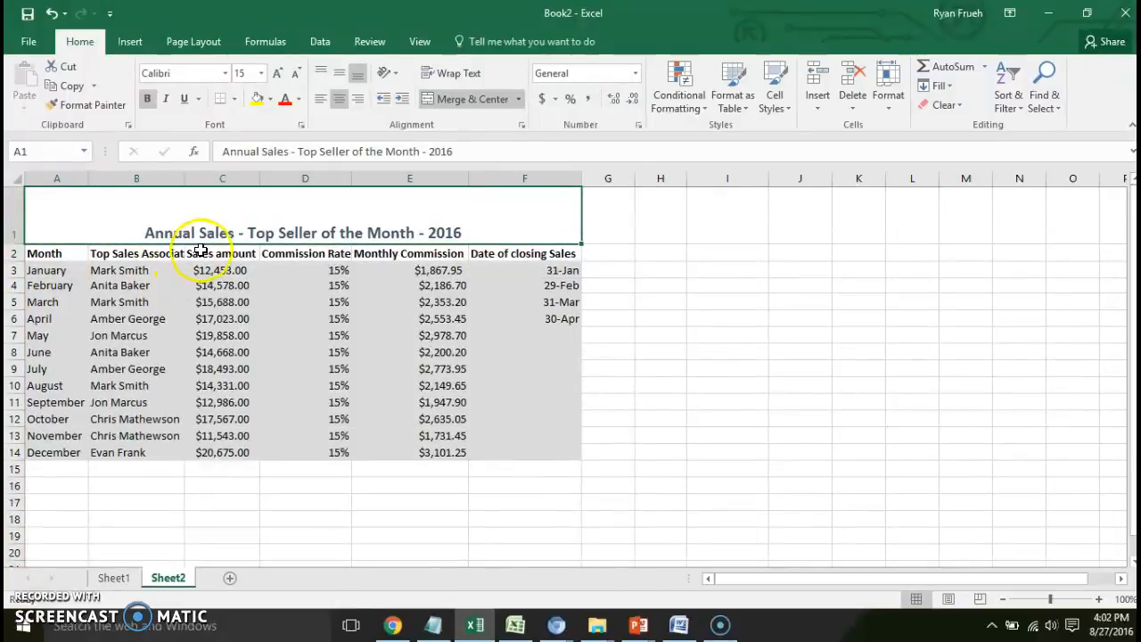
- Try top alignment on the title in row 1, and finish with middle vertical alignment
{"action": "left_click", "coordinate": [247, 231]}
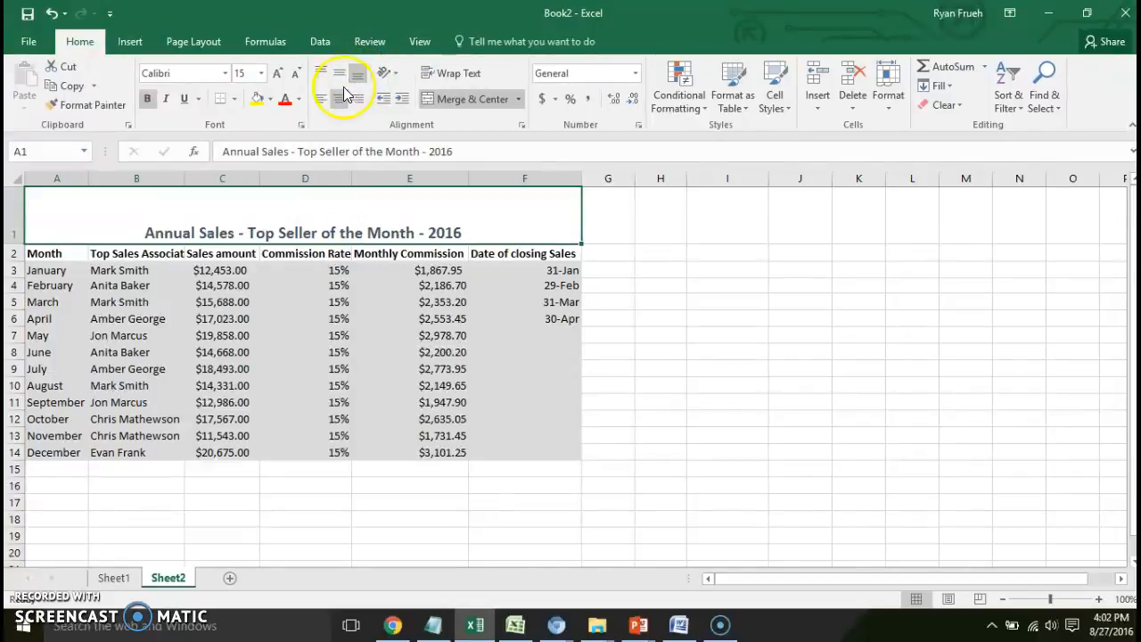
{"action": "left_click", "coordinate": [323, 74]}
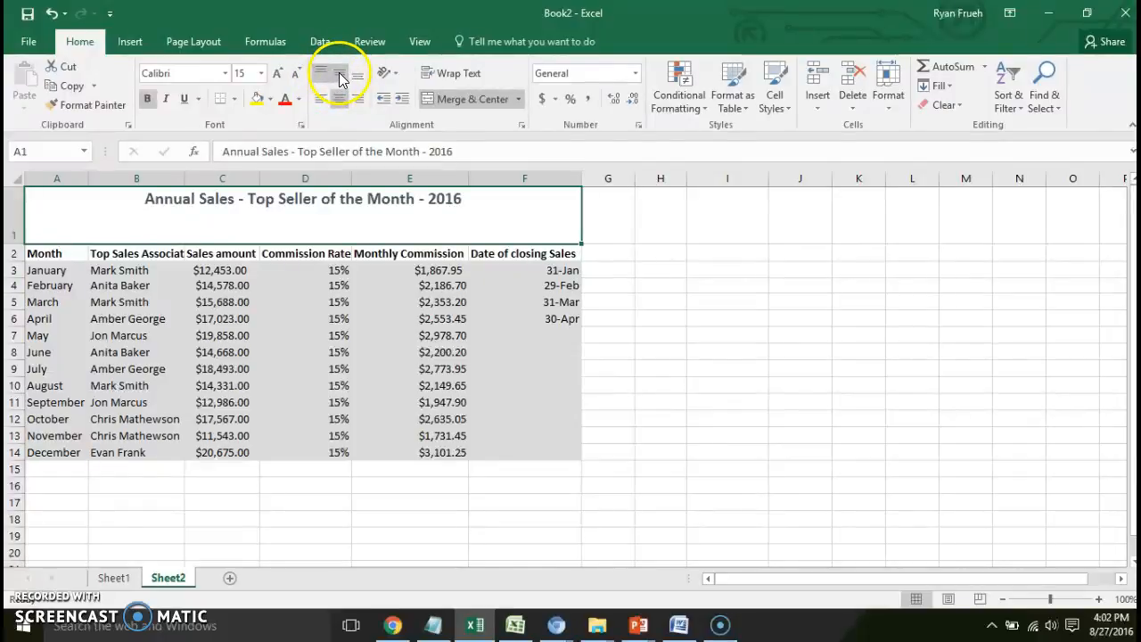
{"action": "left_click", "coordinate": [340, 78]}
{"action": "left_click", "coordinate": [321, 285]}
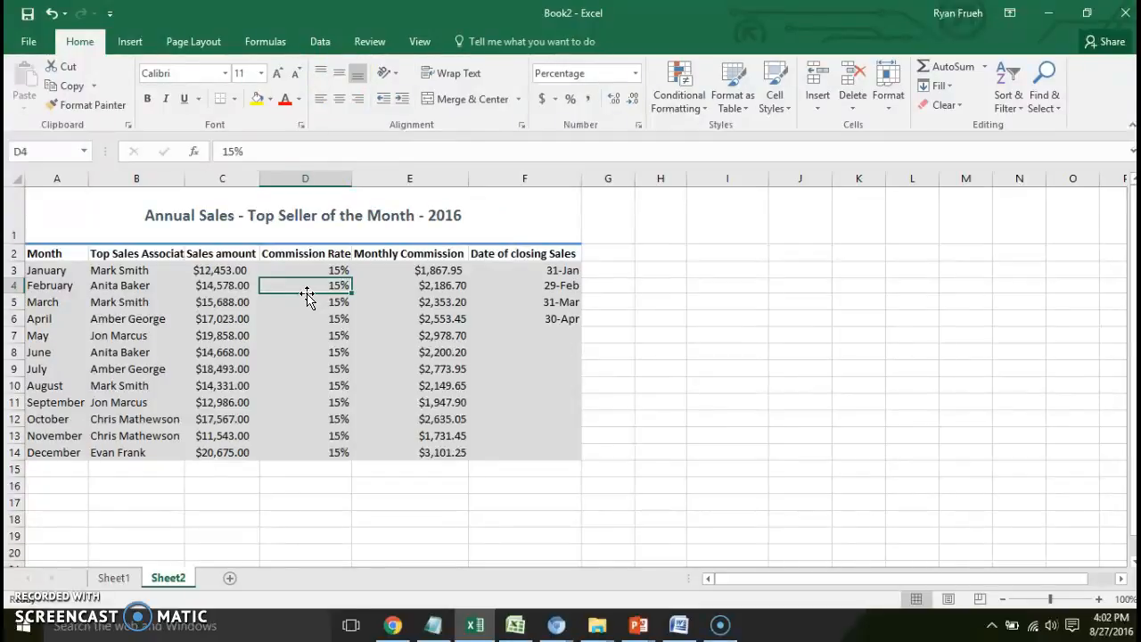
{"action": "left_click", "coordinate": [432, 288]}
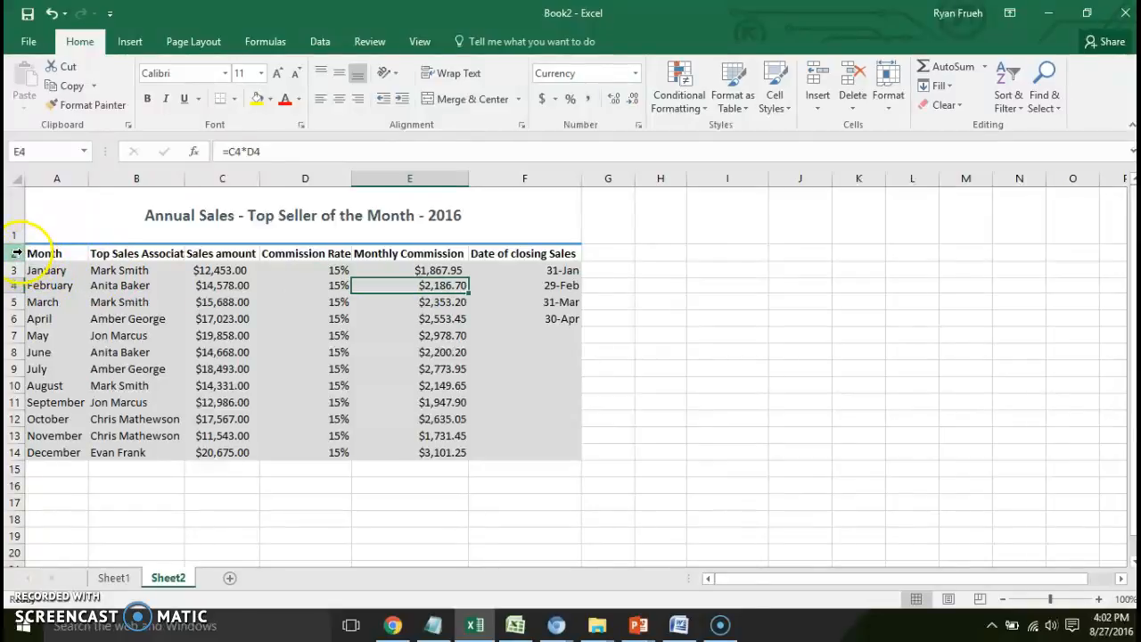
{"action": "left_click", "coordinate": [327, 256]}
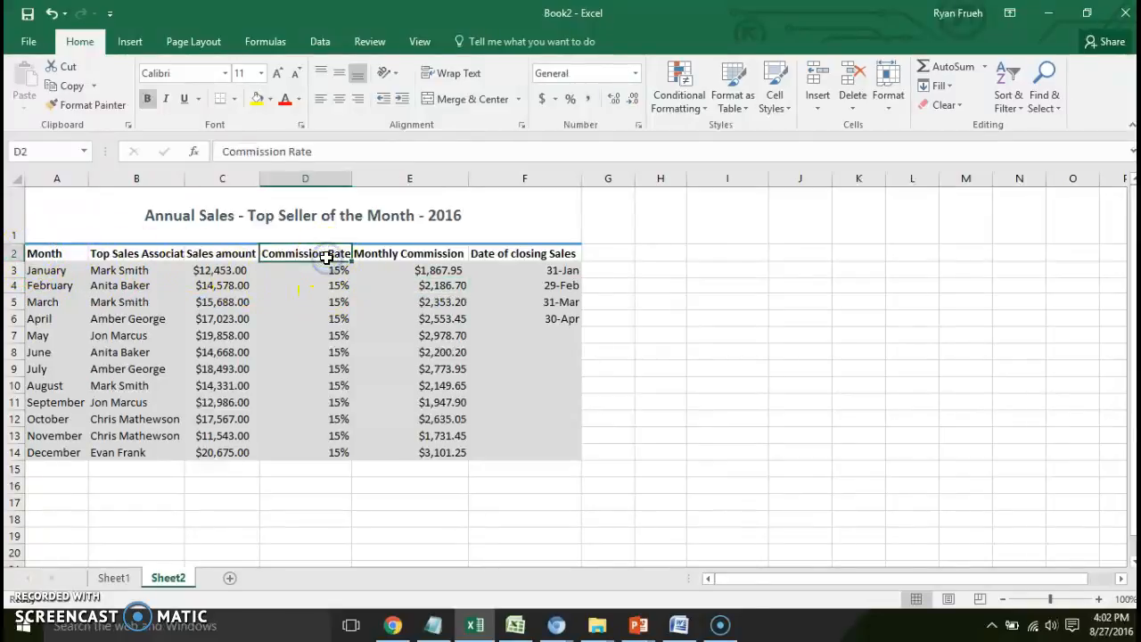
{"action": "left_click", "coordinate": [399, 253]}
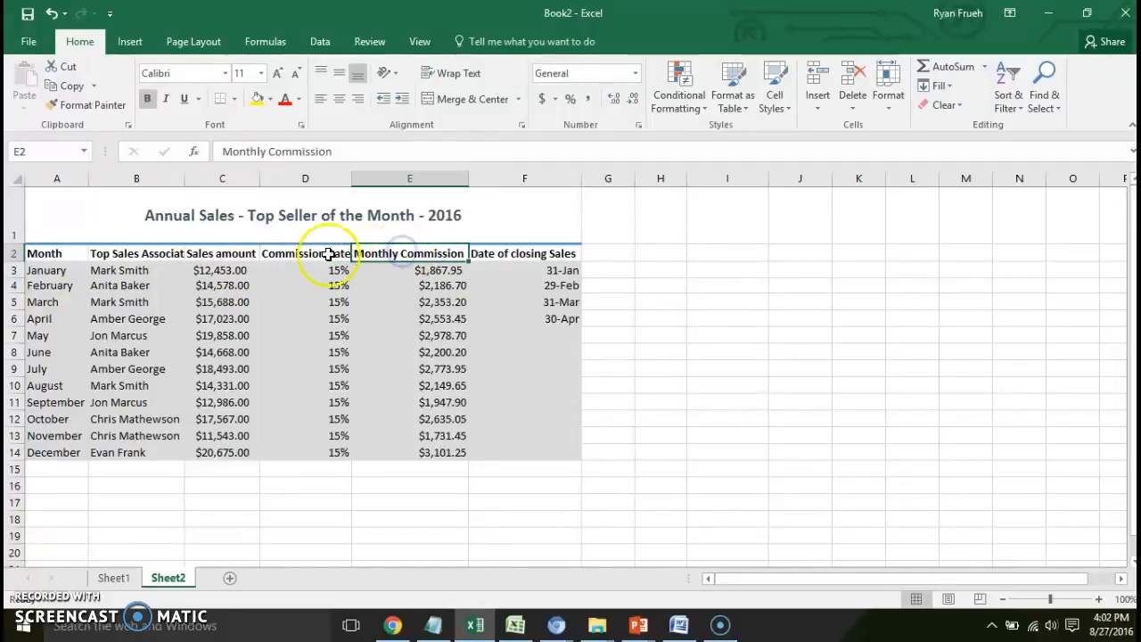
- Turn on text wrapping for the column headings in A2:F2
{"action": "left_click_drag", "start_coordinate": [40, 253], "coordinate": [495, 255]}
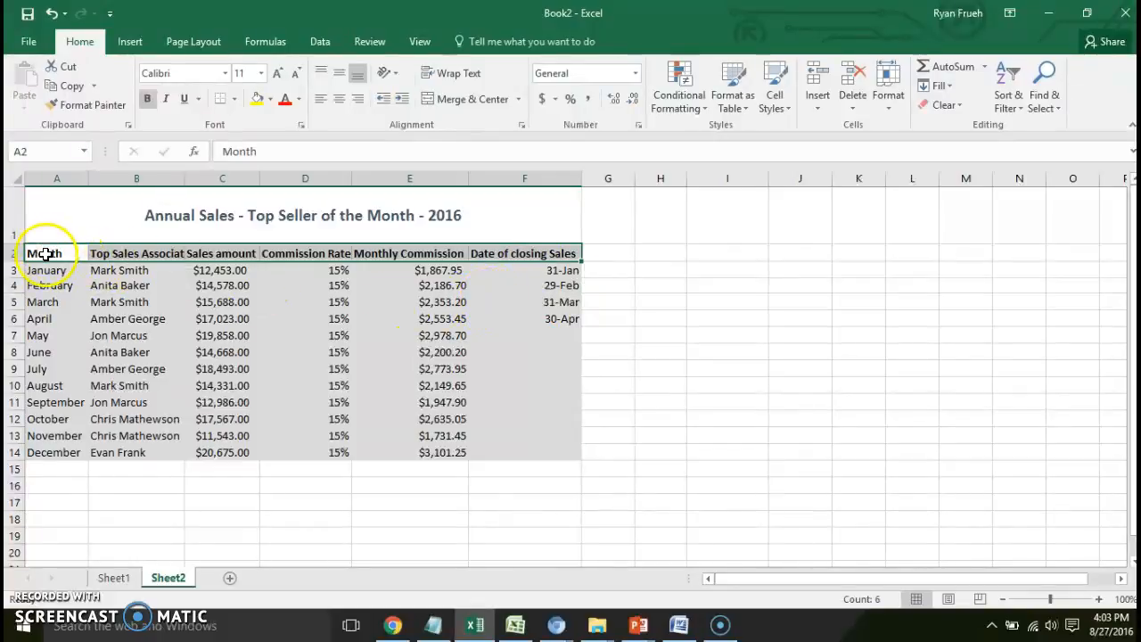
{"action": "left_click_drag", "start_coordinate": [45, 254], "coordinate": [501, 255]}
{"action": "right_click", "coordinate": [504, 256]}
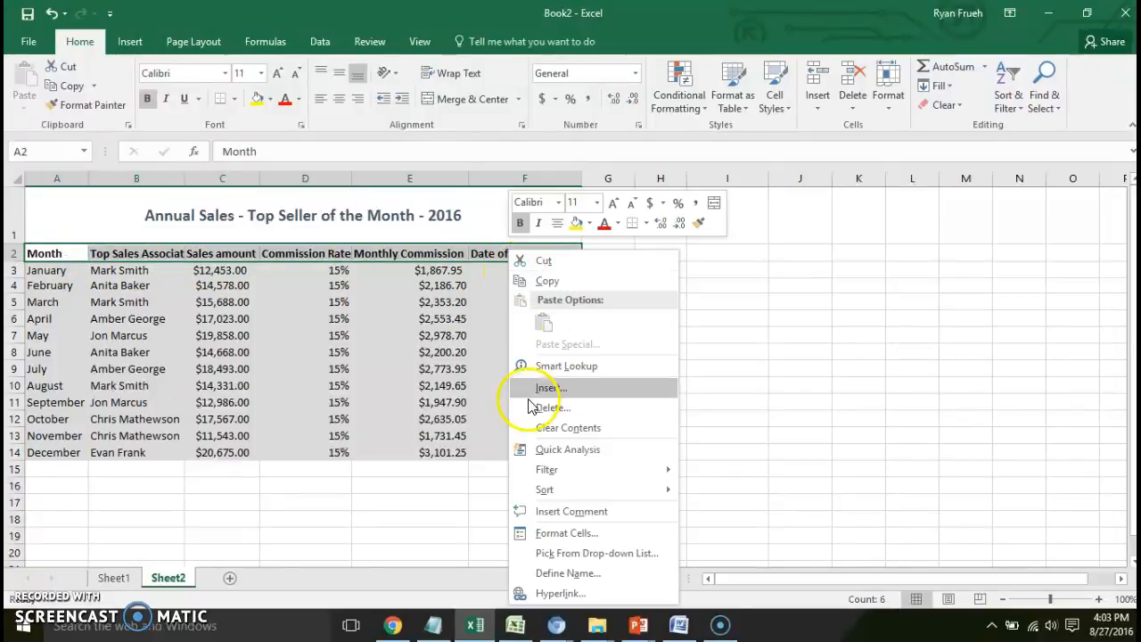
{"action": "left_click", "coordinate": [541, 533]}
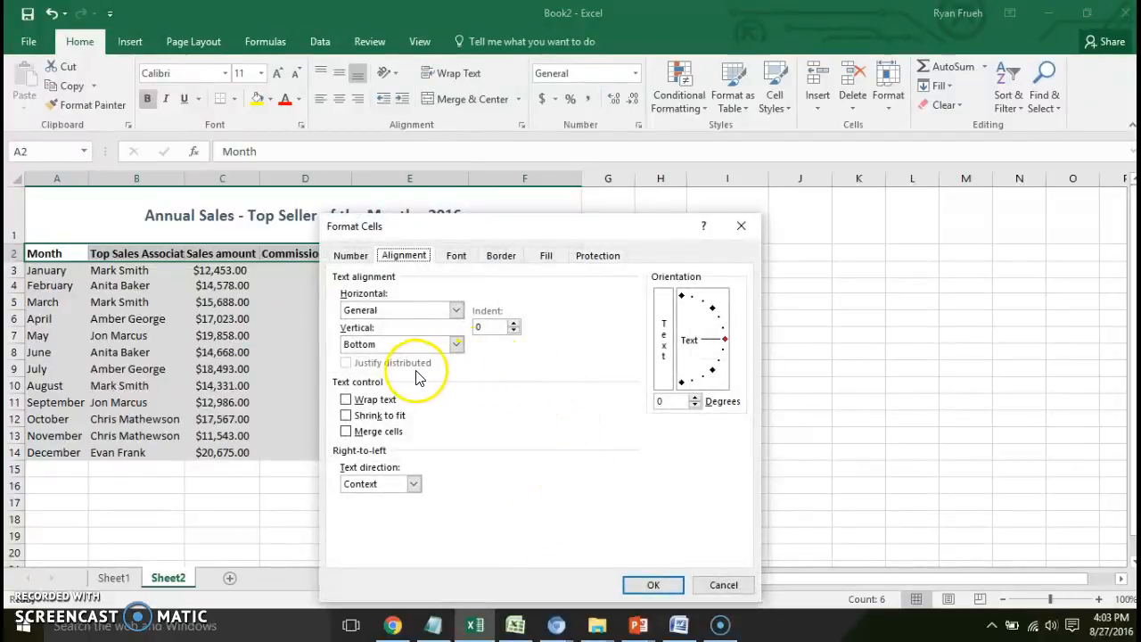
{"action": "left_click", "coordinate": [346, 400]}
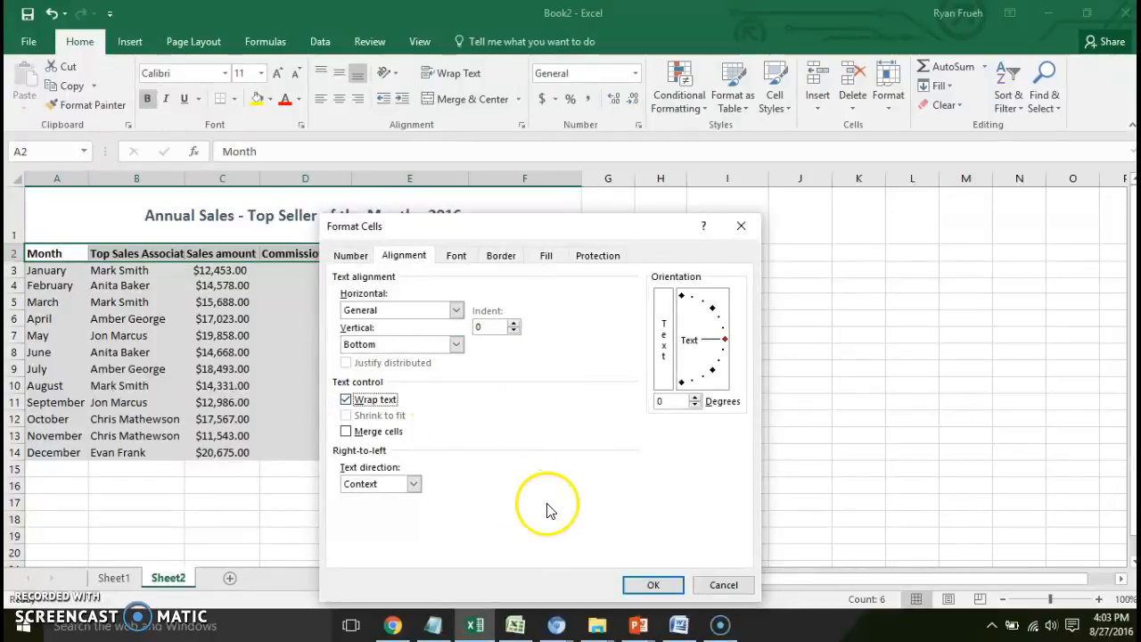
{"action": "left_click", "coordinate": [631, 585]}
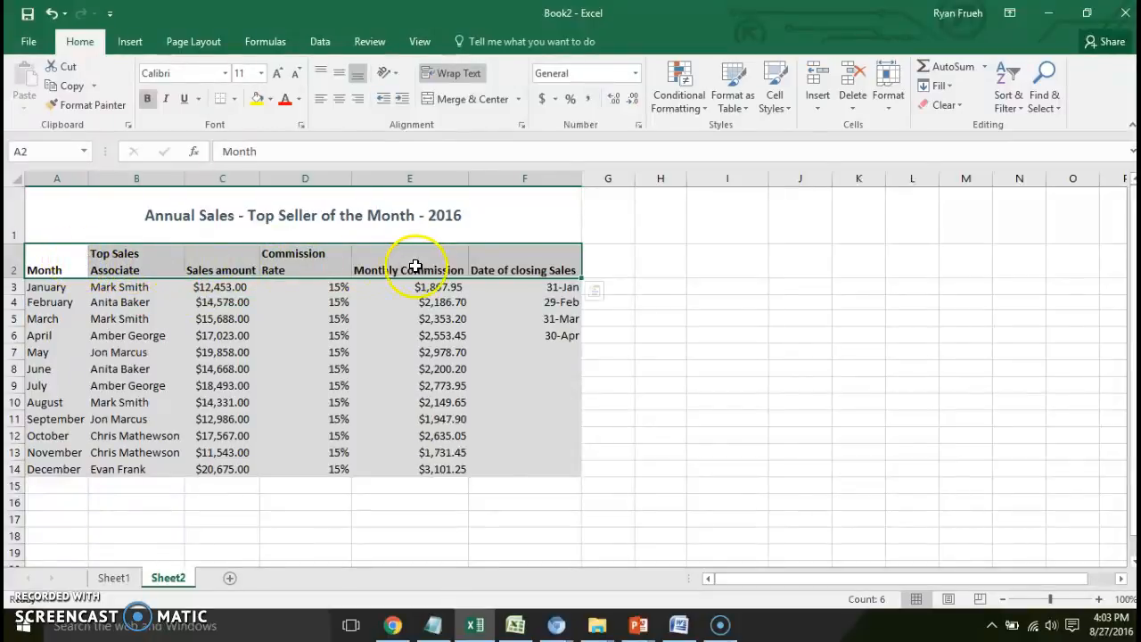
- Narrow columns C through F so that each of their headings in row 2 wraps onto two lines
{"action": "left_click_drag", "start_coordinate": [581, 179], "coordinate": [538, 181]}
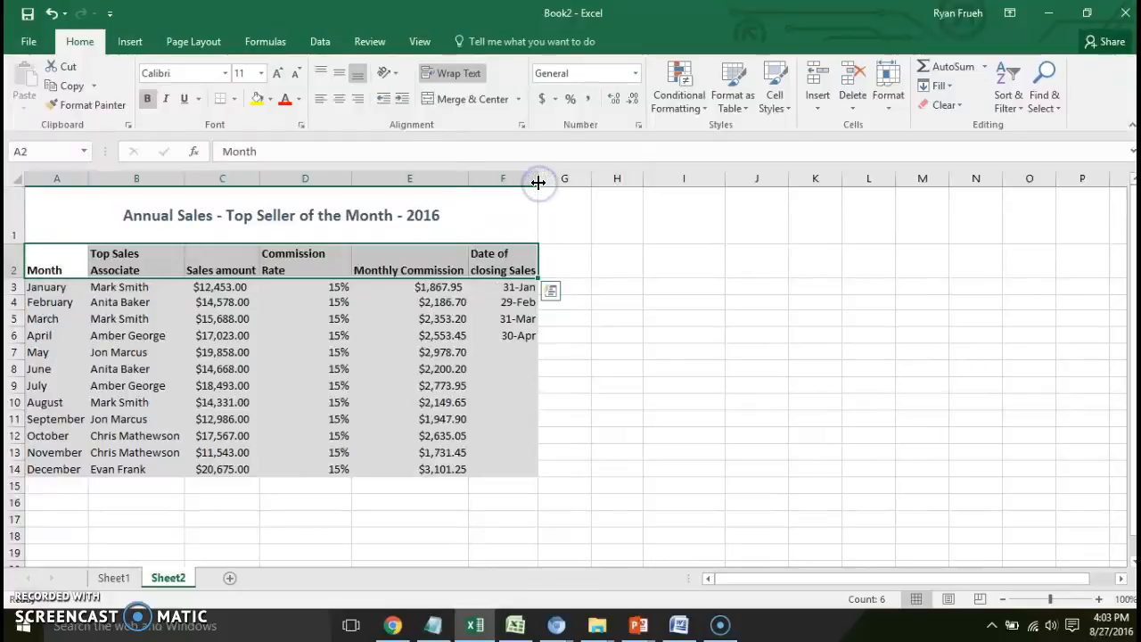
{"action": "left_click_drag", "start_coordinate": [466, 175], "coordinate": [447, 178]}
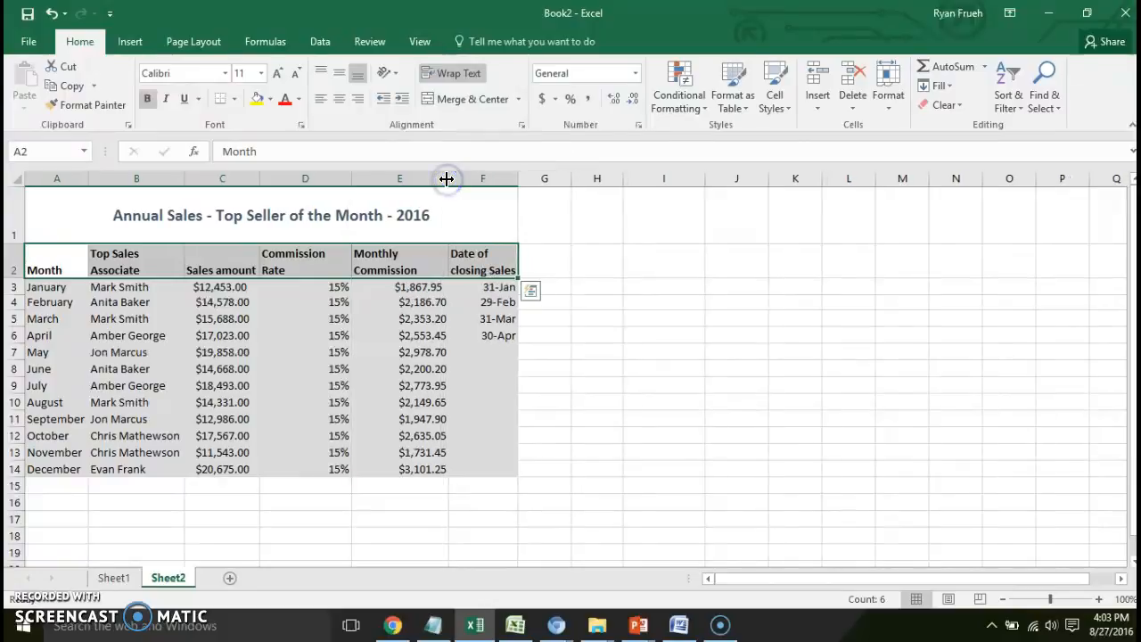
{"action": "left_click_drag", "start_coordinate": [347, 179], "coordinate": [345, 179]}
{"action": "left_click_drag", "start_coordinate": [264, 182], "coordinate": [252, 178]}
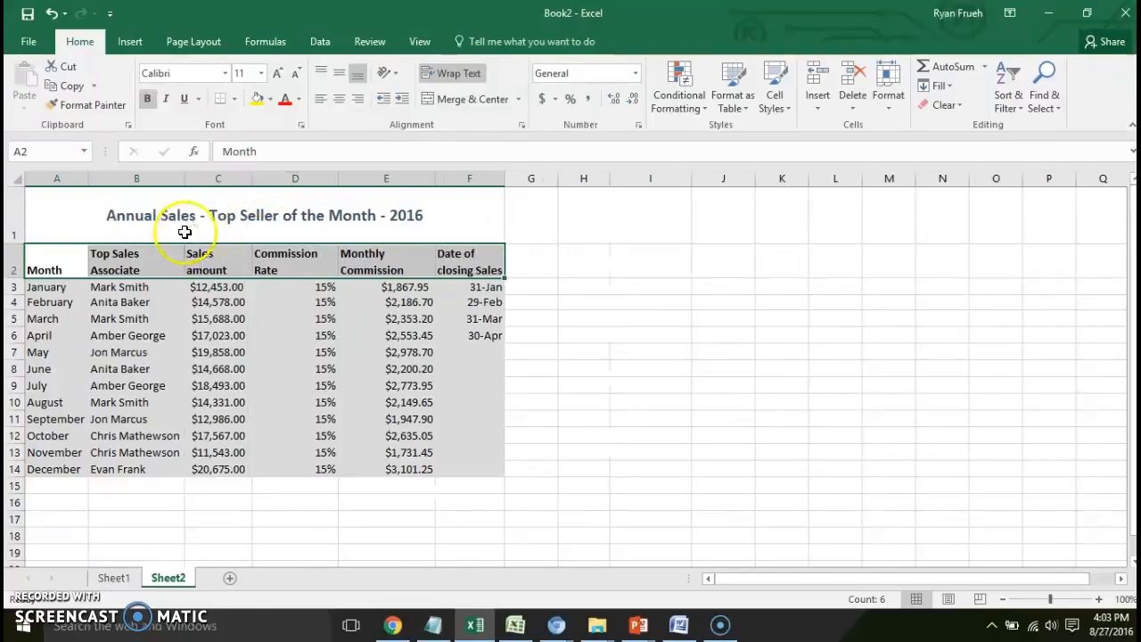
- Center the column headings in A2:F2 horizontally and align them to the middle vertically
{"action": "left_click_drag", "start_coordinate": [72, 256], "coordinate": [446, 255]}
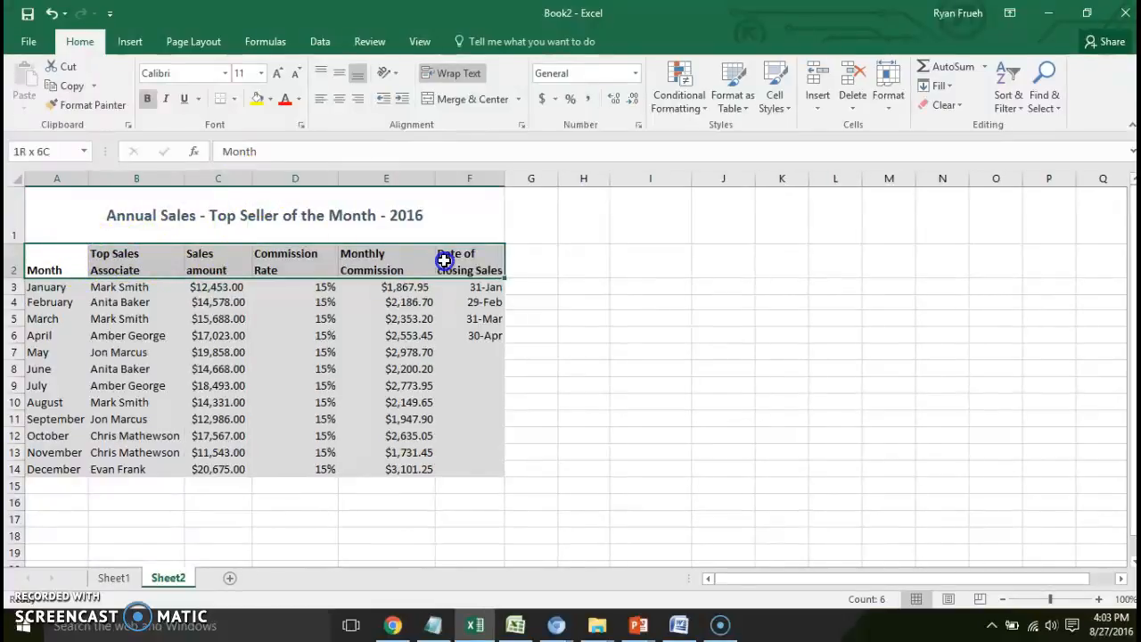
{"action": "left_click", "coordinate": [342, 101]}
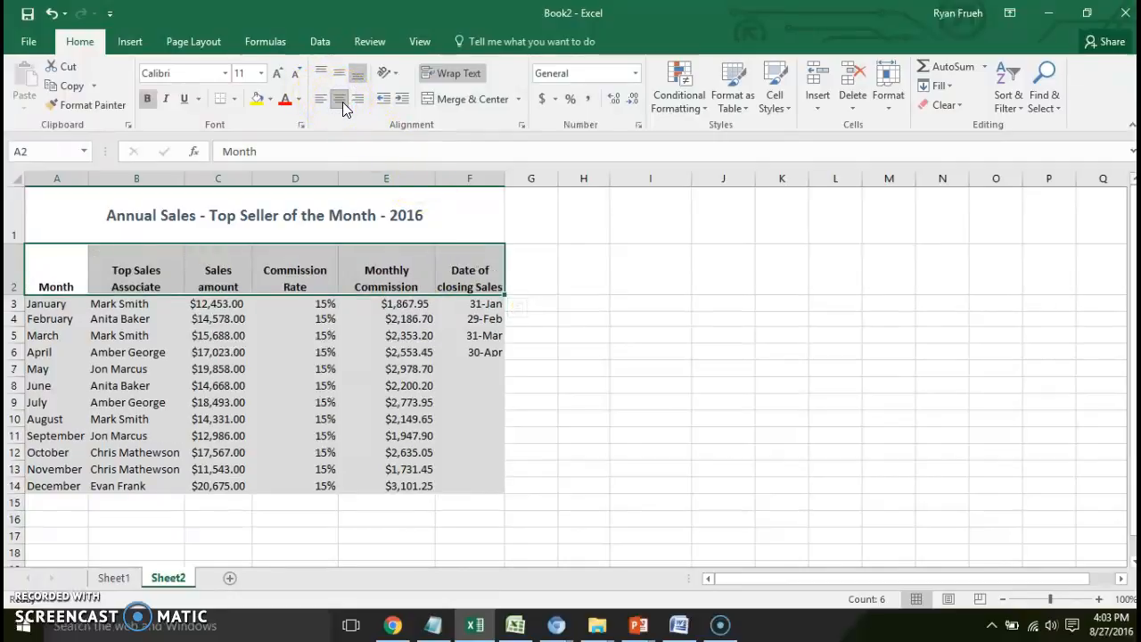
{"action": "left_click", "coordinate": [340, 79]}
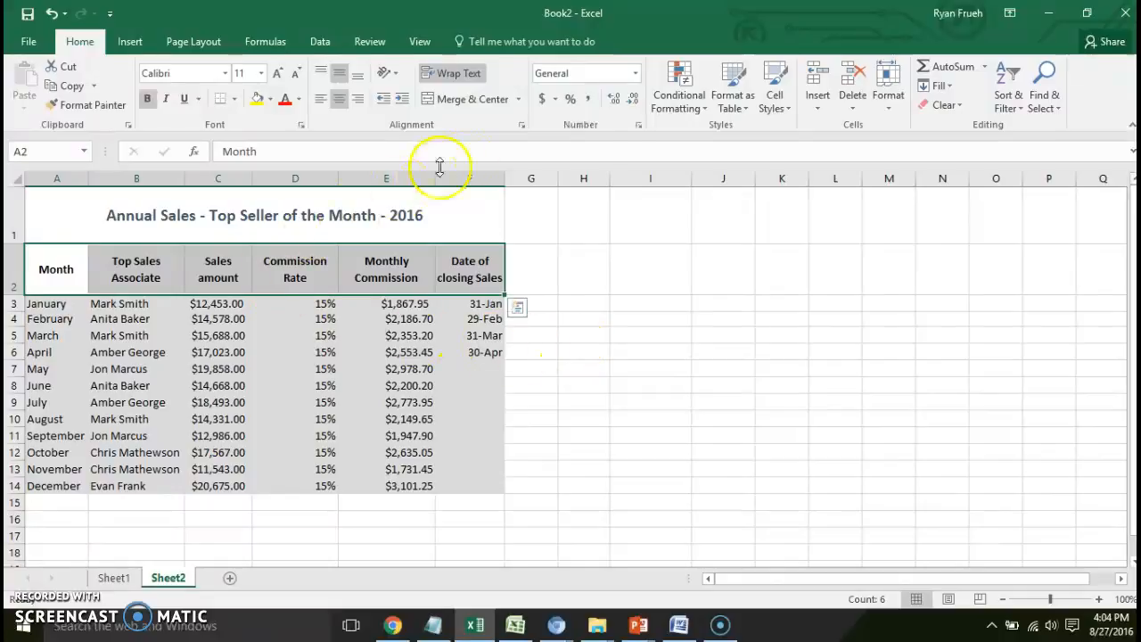
- Apply the 40% - Accent6 cell style to the column headings in A2:F2
{"action": "left_click", "coordinate": [792, 113]}
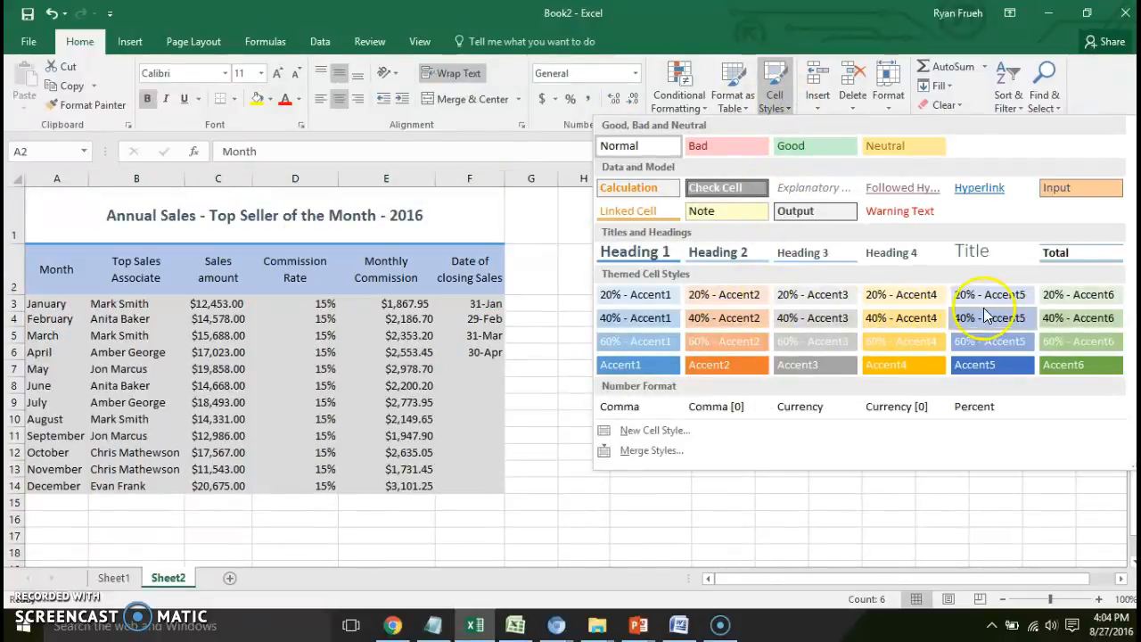
{"action": "left_click", "coordinate": [1066, 321]}
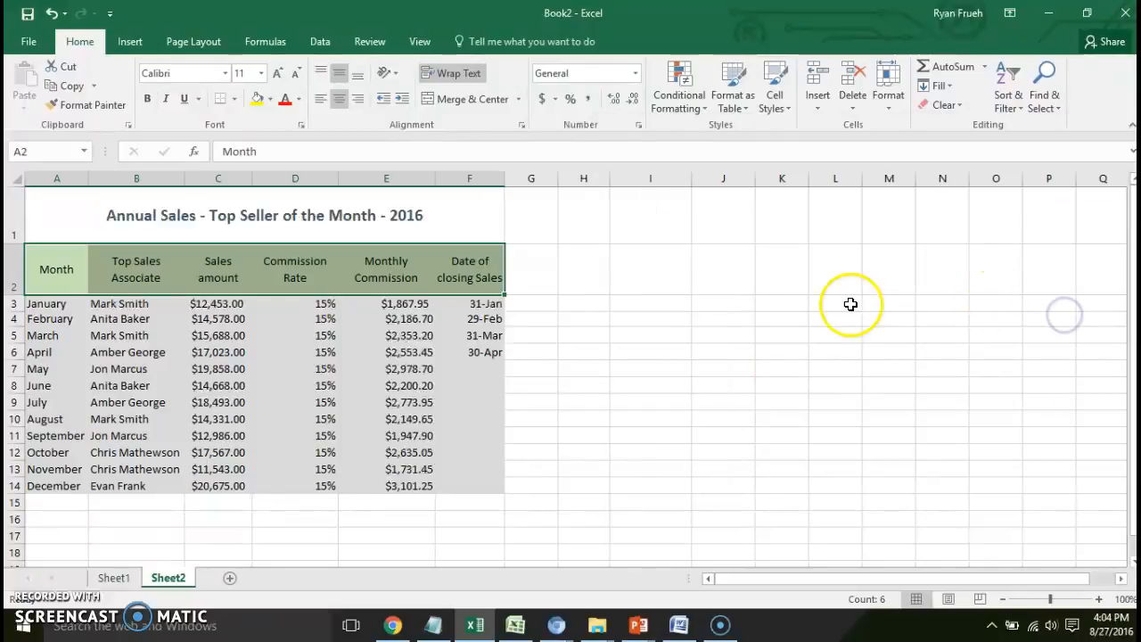
{"action": "left_click", "coordinate": [678, 332]}
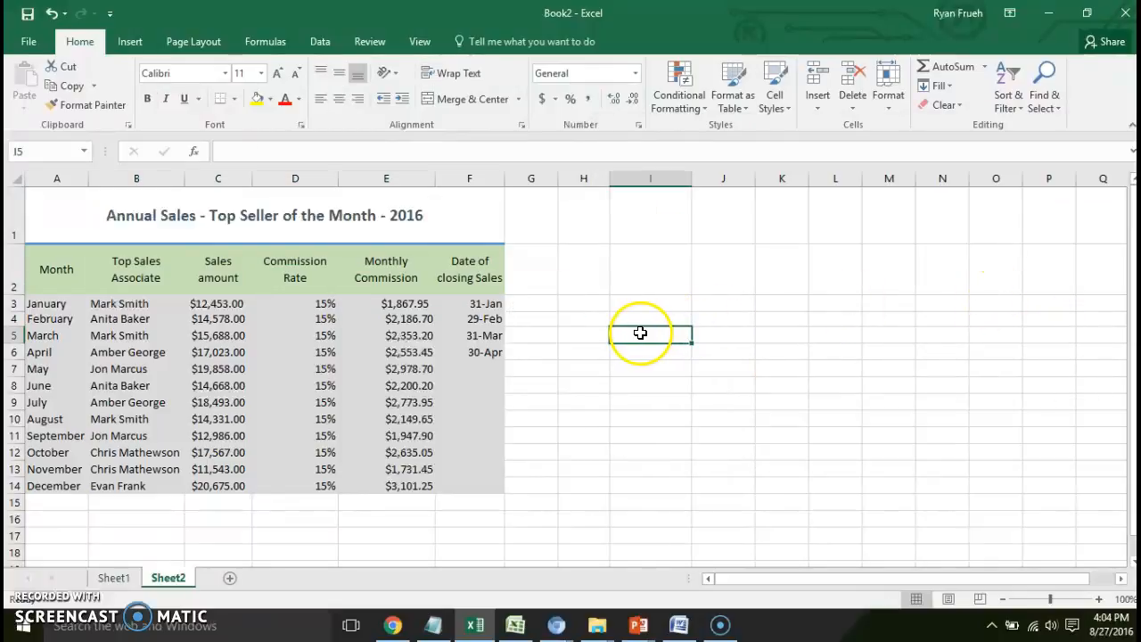
- Add all borders to the whole table A1:F14, including the title row
{"action": "left_click", "coordinate": [327, 291]}
{"action": "left_click_drag", "start_coordinate": [49, 254], "coordinate": [470, 483]}
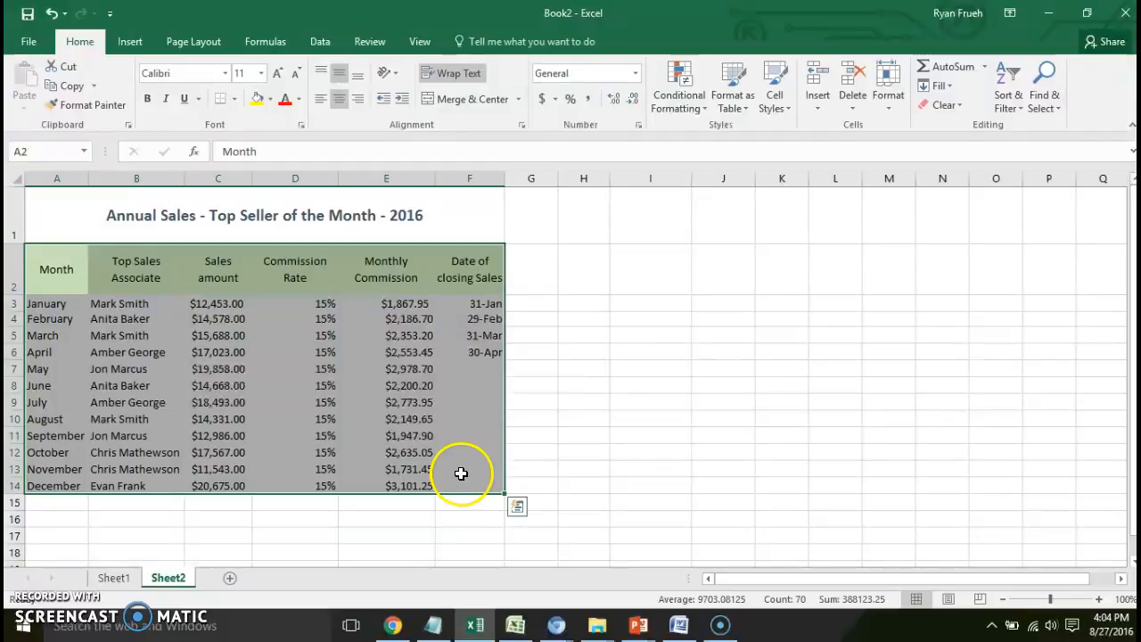
{"action": "left_click_drag", "start_coordinate": [75, 211], "coordinate": [280, 484]}
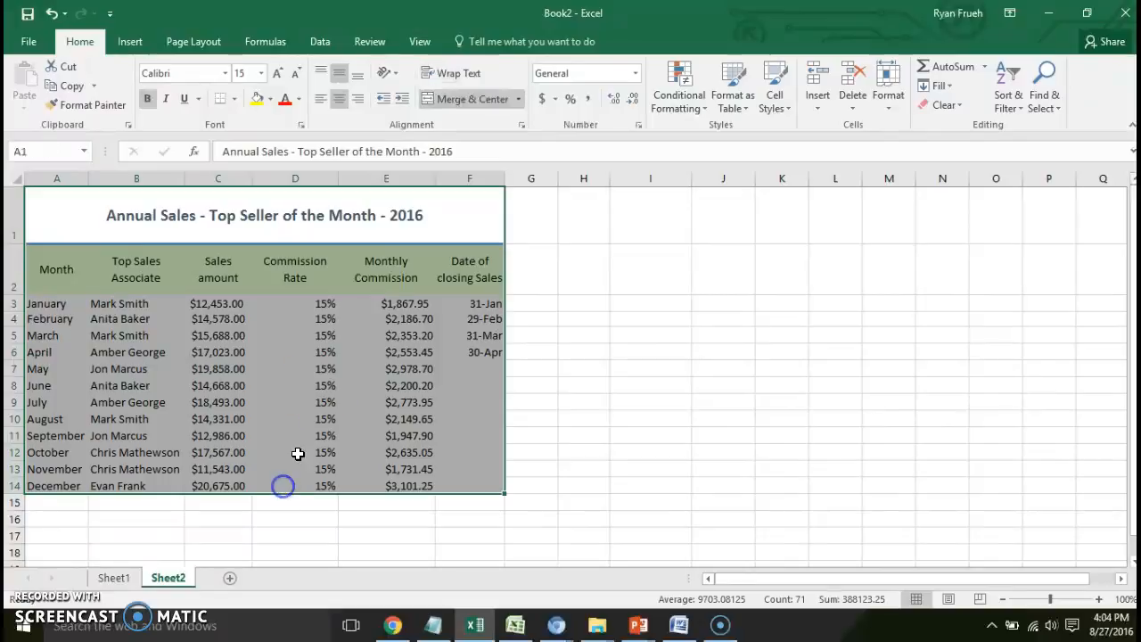
{"action": "left_click", "coordinate": [234, 103]}
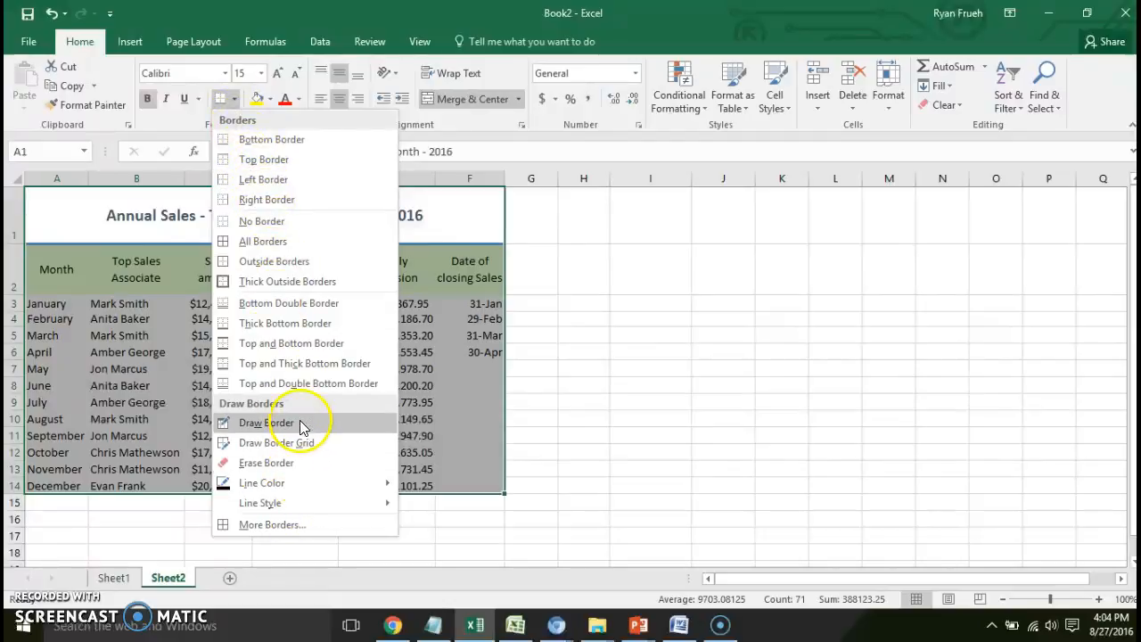
{"action": "left_click", "coordinate": [292, 249]}
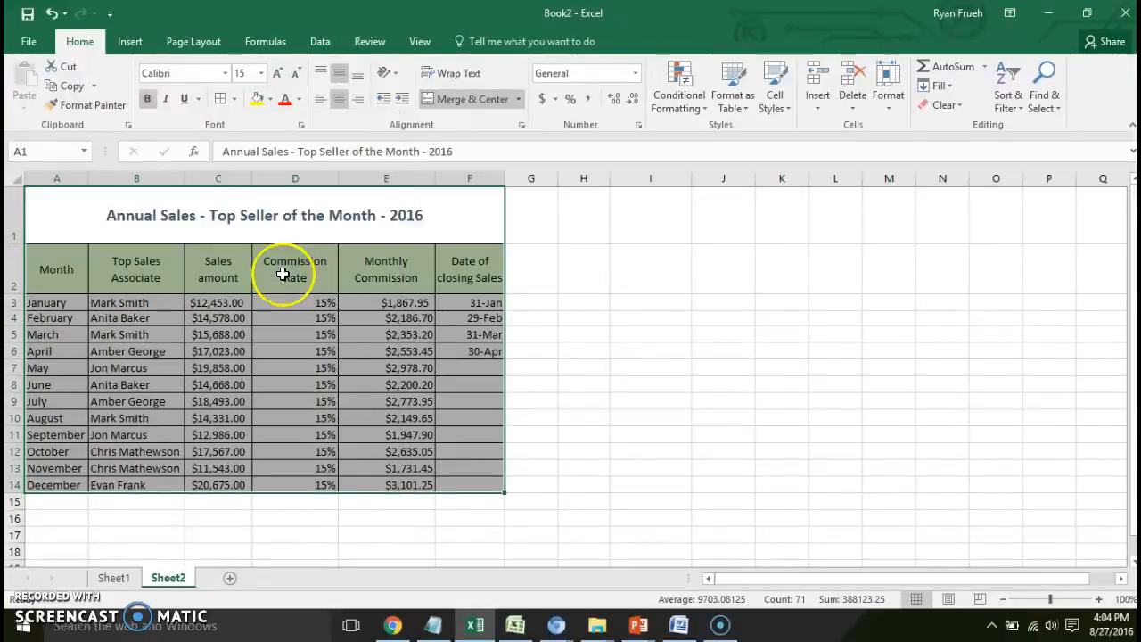
{"action": "left_click", "coordinate": [307, 422]}
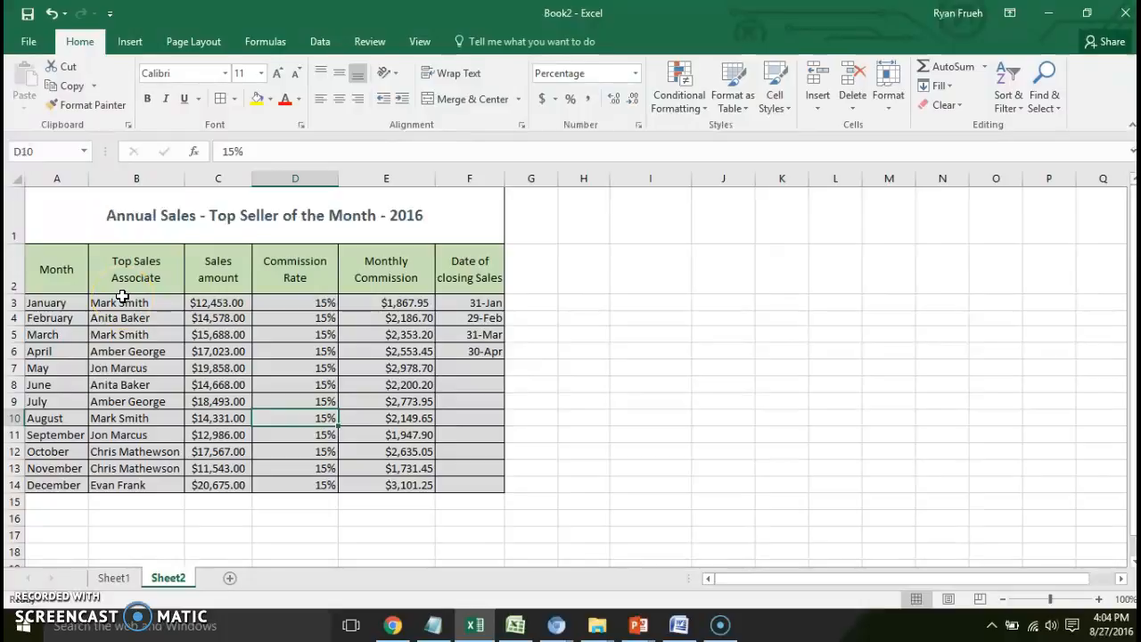
{"action": "left_click_drag", "start_coordinate": [66, 303], "coordinate": [463, 478]}
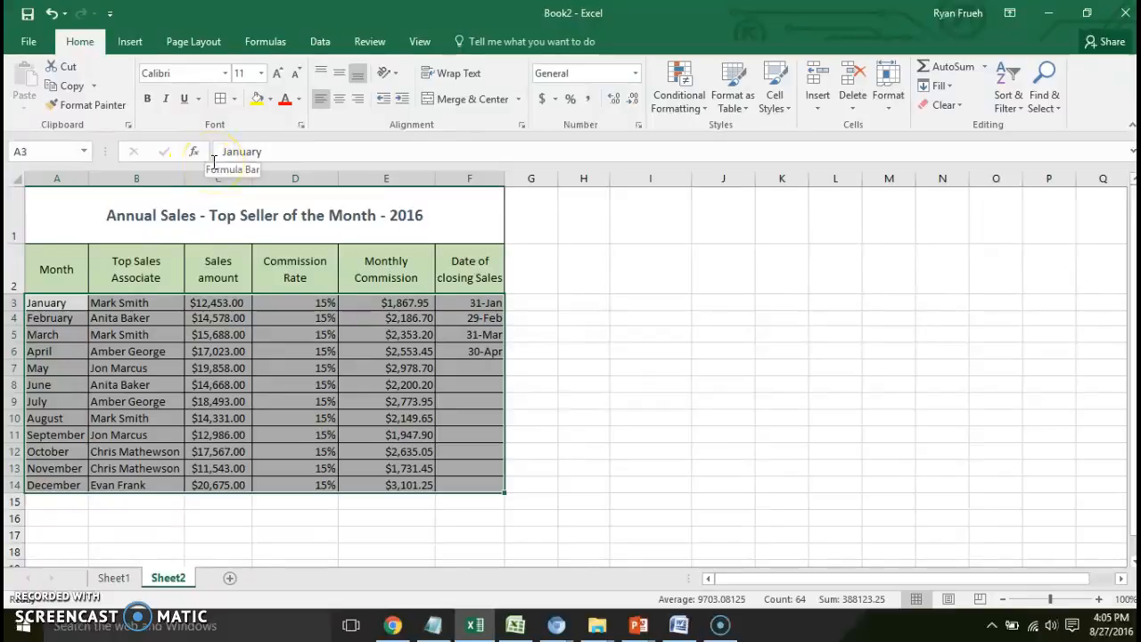
{"action": "left_click", "coordinate": [271, 100]}
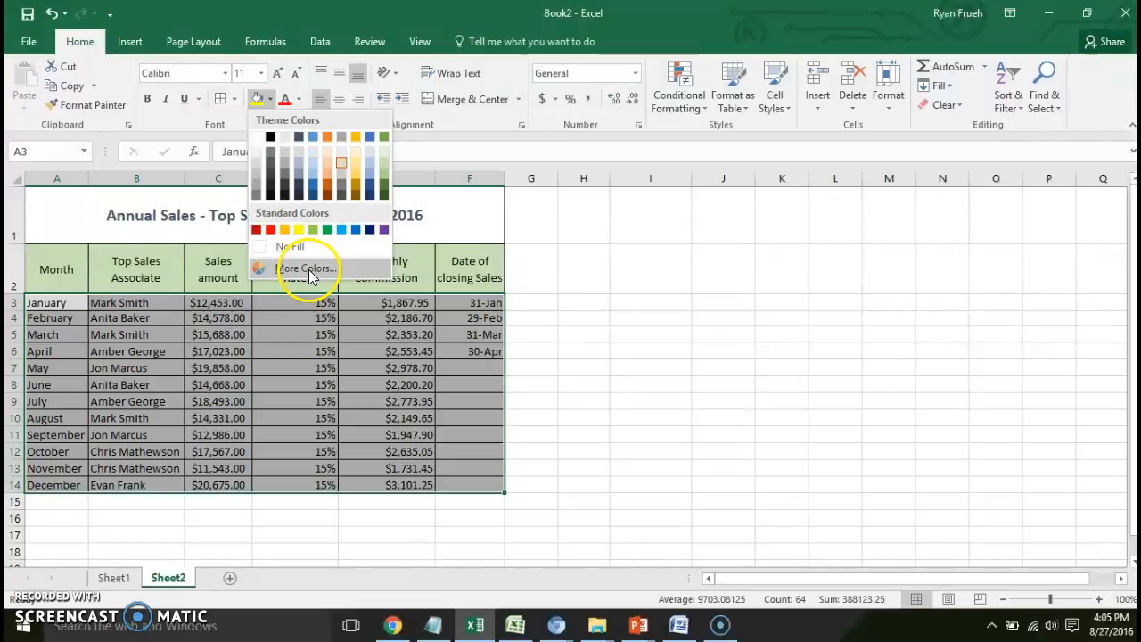
{"action": "left_click", "coordinate": [328, 312]}
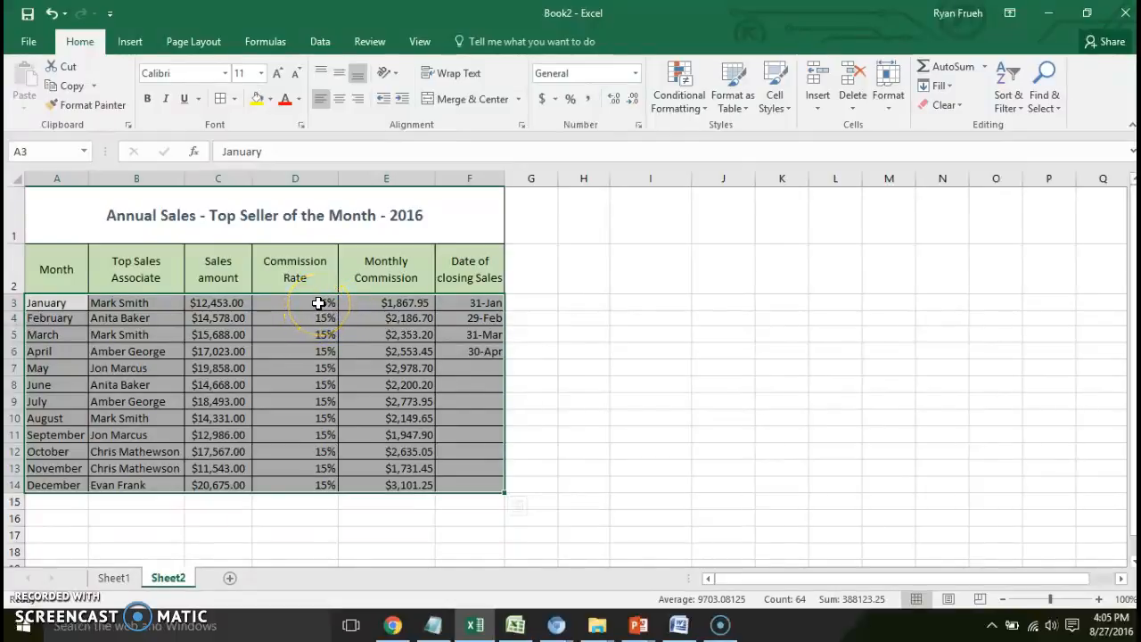
- Preview the General, Number and Currency formats for the January commission in E3, and apply the Accounting format
{"action": "left_click", "coordinate": [375, 305]}
{"action": "right_click", "coordinate": [376, 305]}
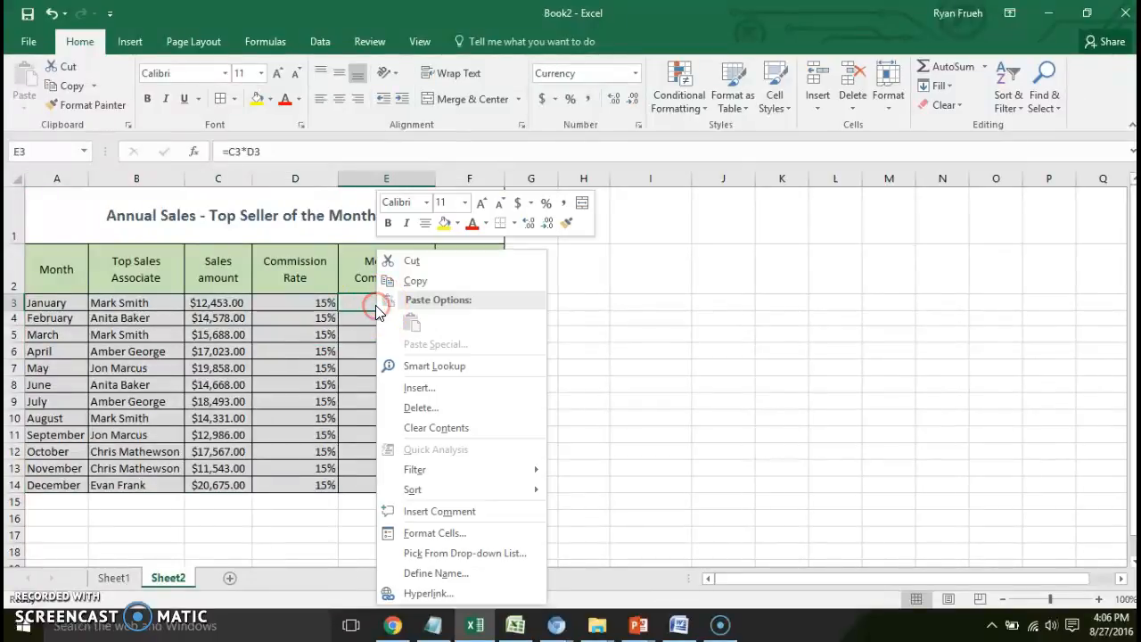
{"action": "left_click", "coordinate": [368, 304]}
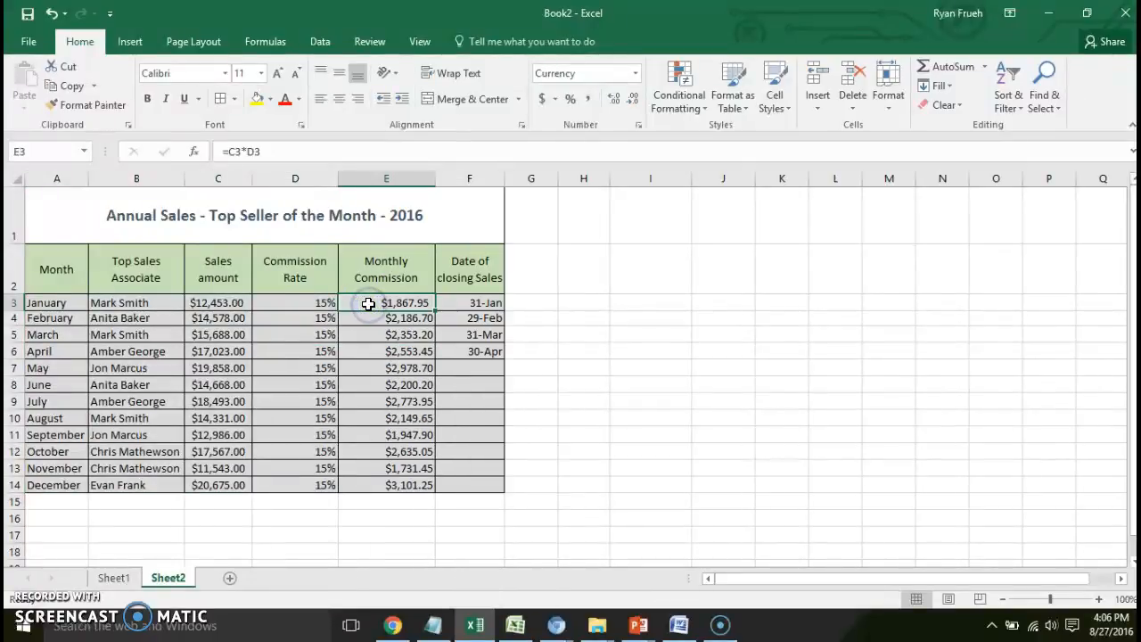
{"action": "right_click", "coordinate": [366, 304]}
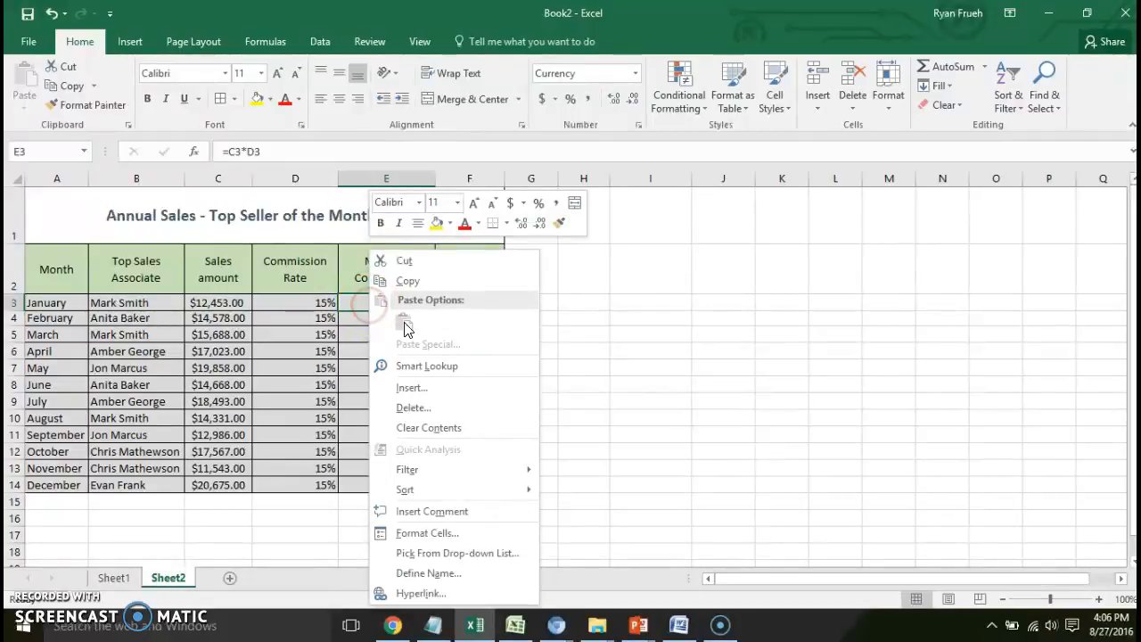
{"action": "left_click", "coordinate": [446, 534]}
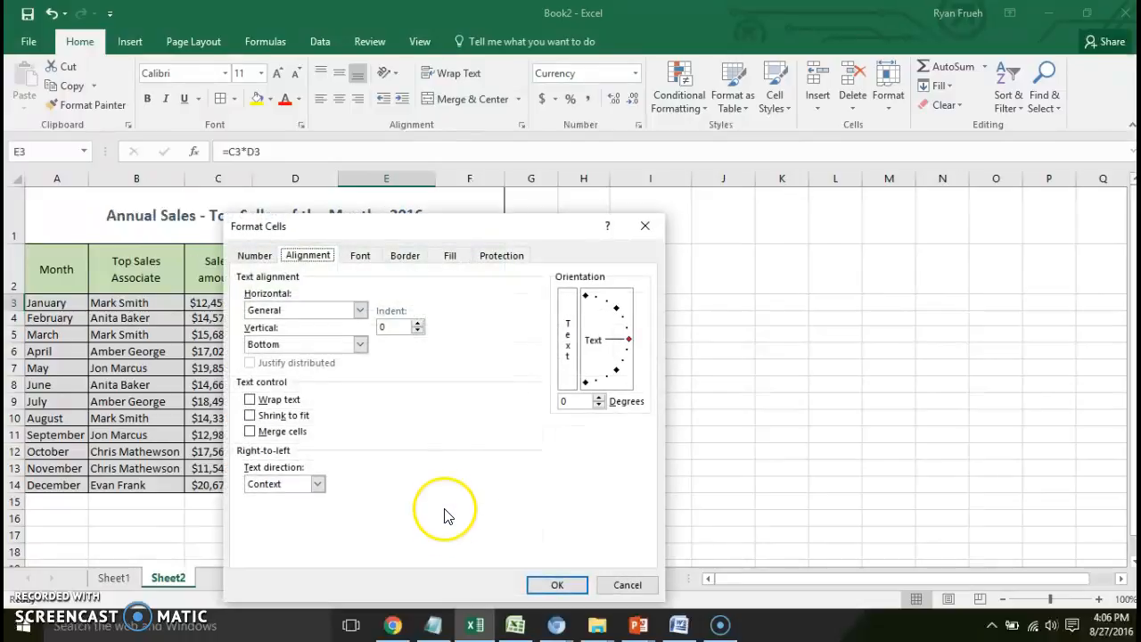
{"action": "left_click", "coordinate": [257, 257]}
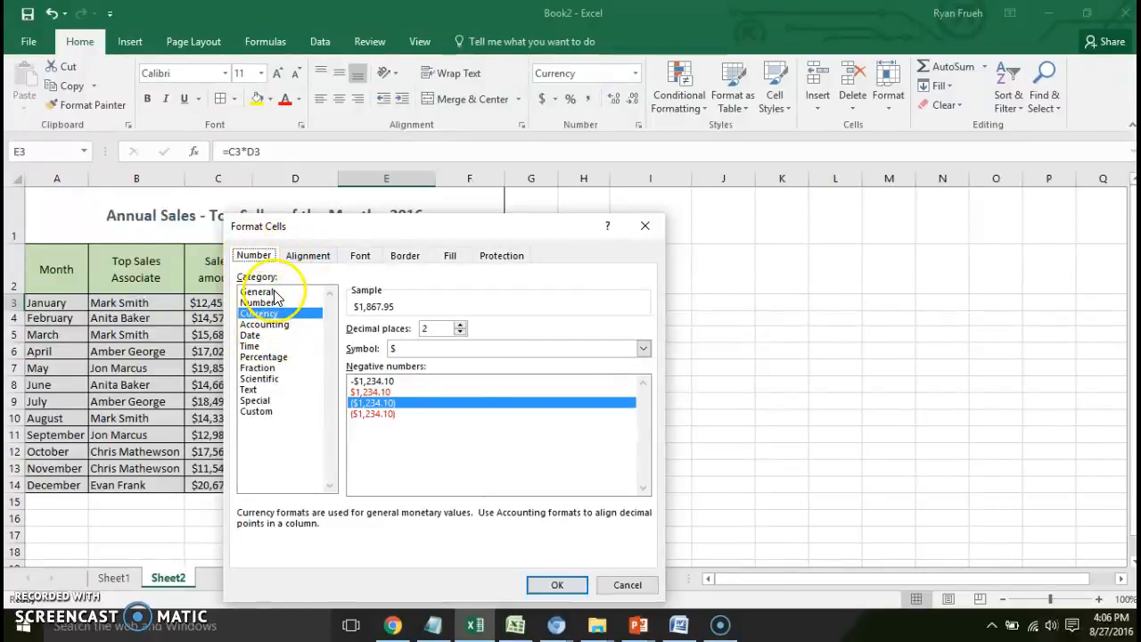
{"action": "left_click", "coordinate": [273, 292]}
{"action": "left_click", "coordinate": [259, 303]}
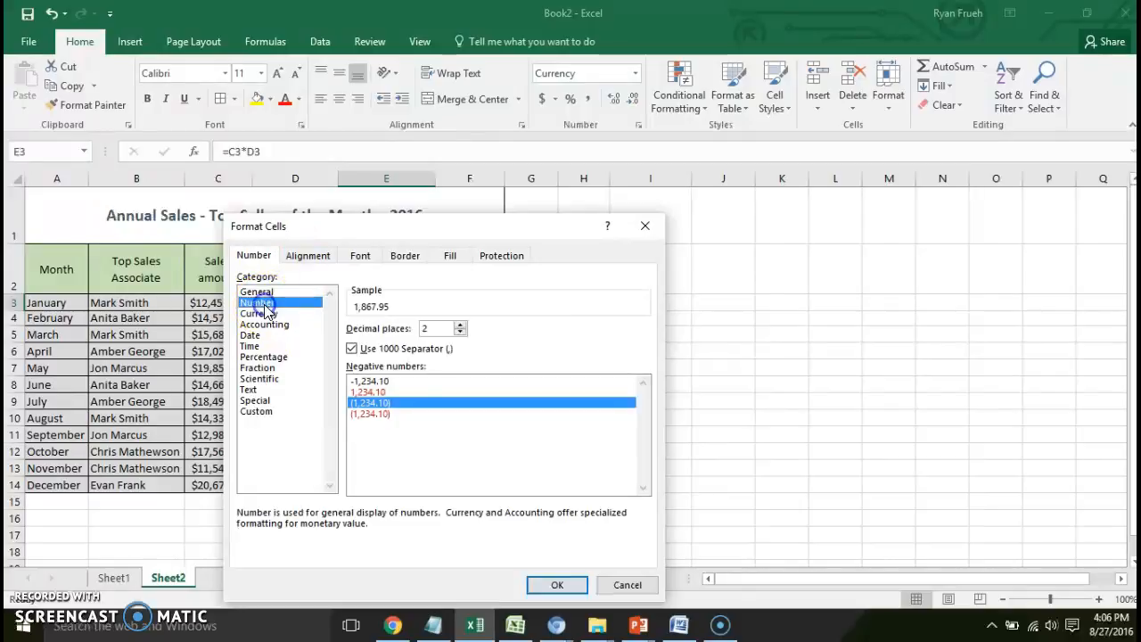
{"action": "left_click", "coordinate": [261, 314]}
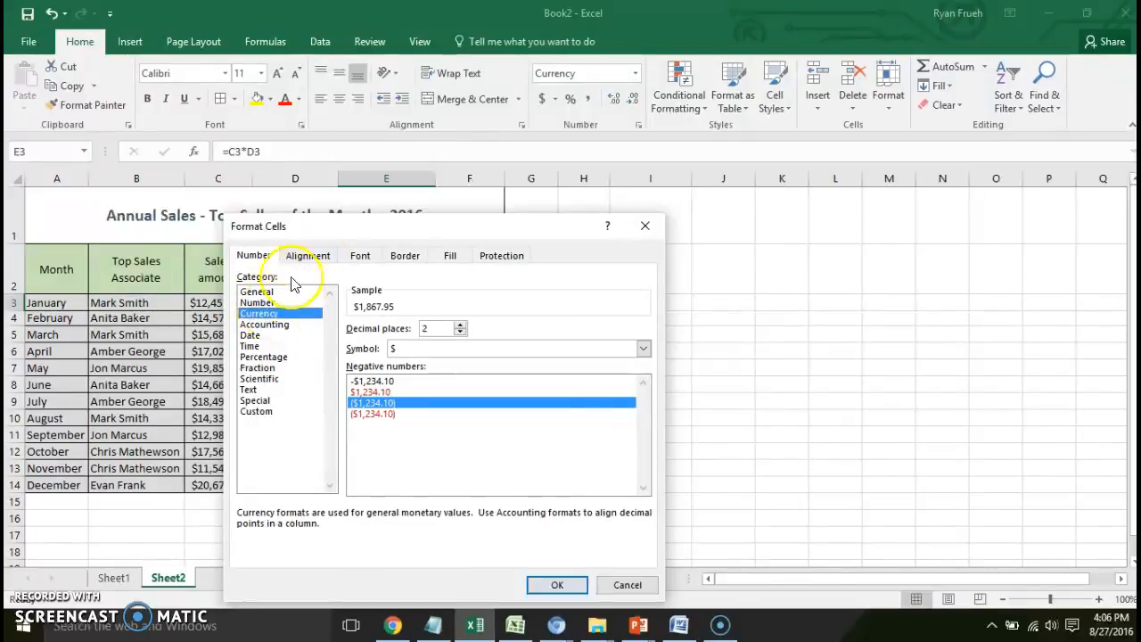
{"action": "left_click_drag", "start_coordinate": [337, 231], "coordinate": [655, 196]}
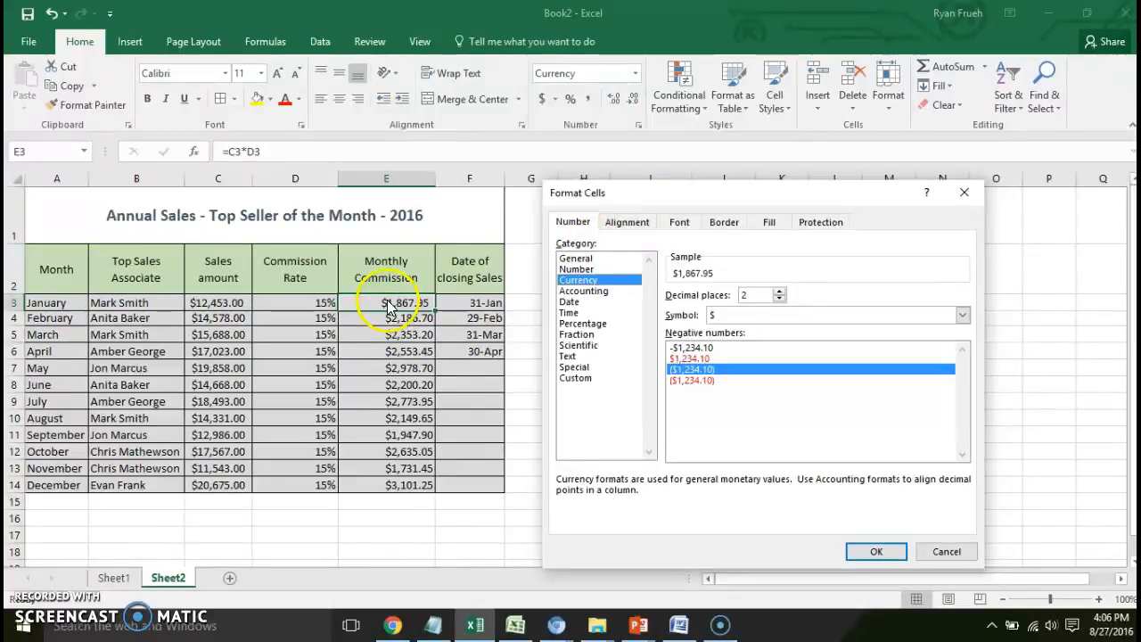
{"action": "left_click", "coordinate": [581, 292]}
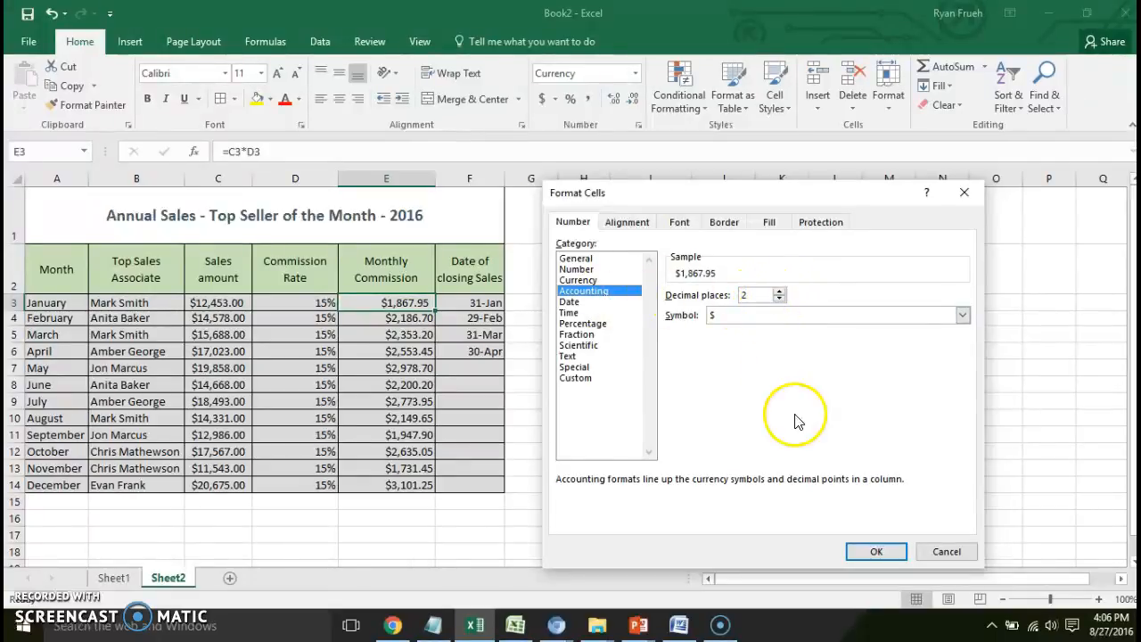
{"action": "left_click", "coordinate": [864, 551]}
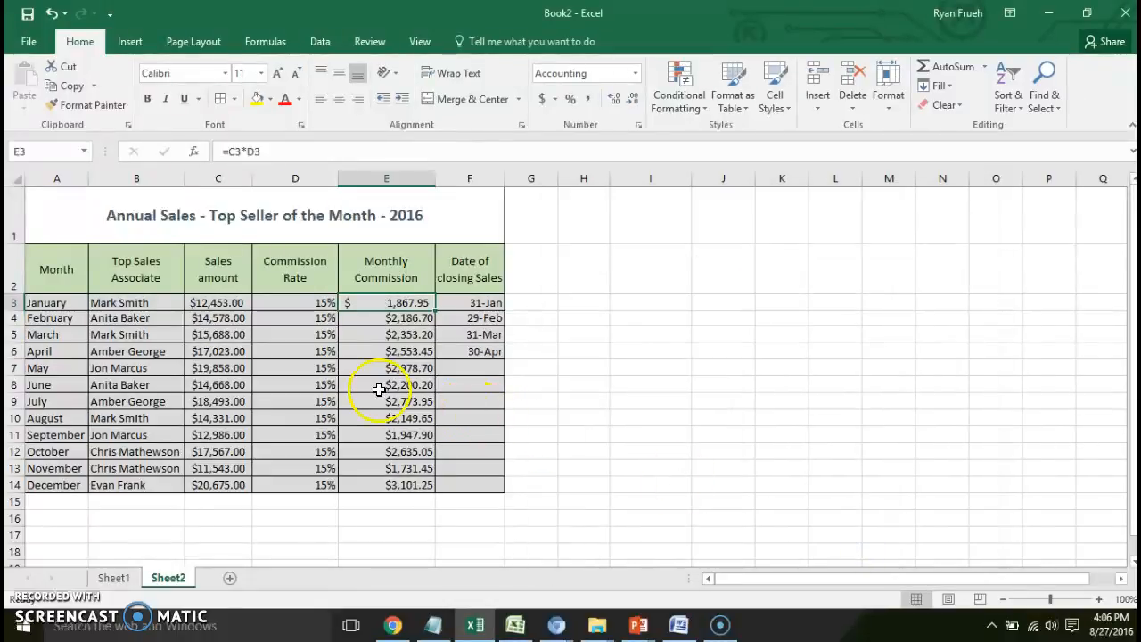
- Format the January commission rate in D3 as a percentage with 2 decimal places
{"action": "left_click", "coordinate": [307, 303]}
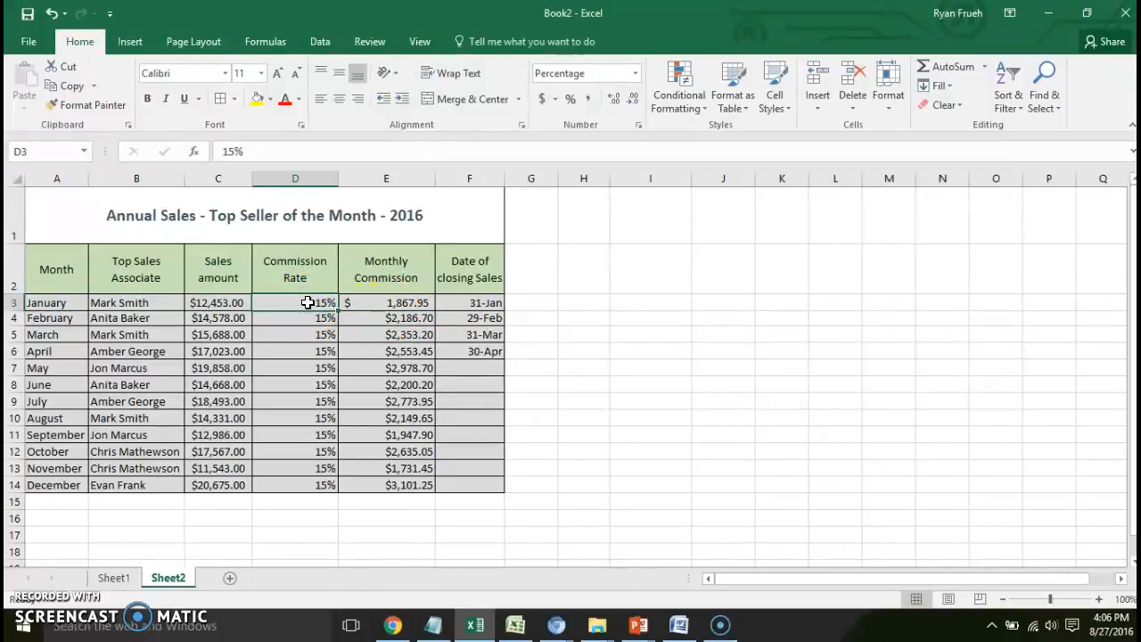
{"action": "left_click", "coordinate": [305, 302]}
{"action": "right_click", "coordinate": [305, 302]}
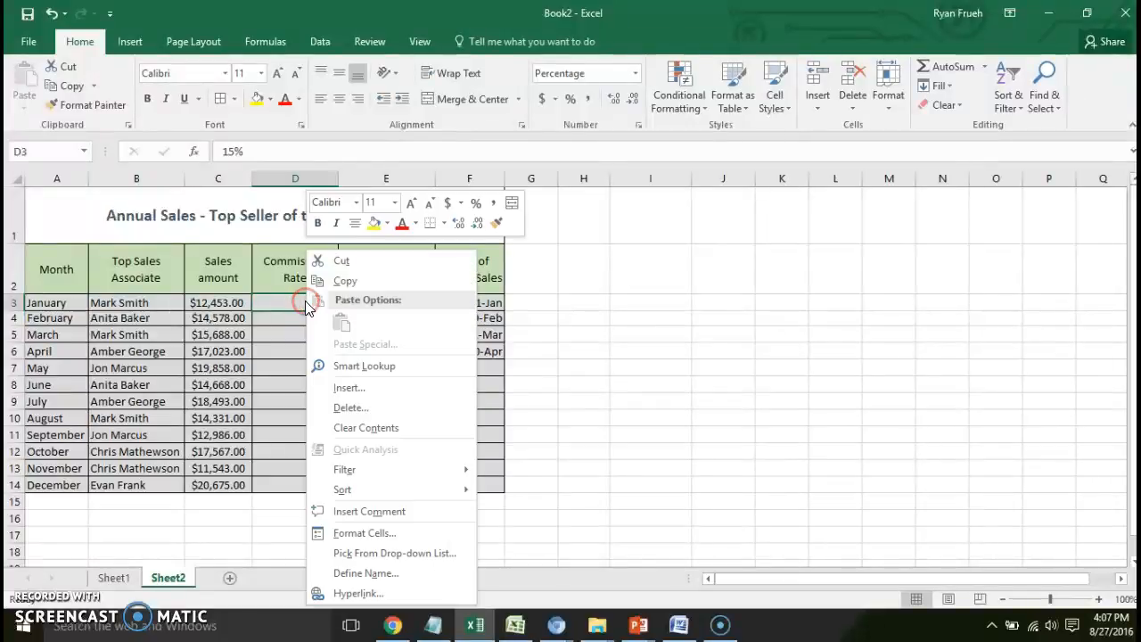
{"action": "left_click", "coordinate": [353, 531]}
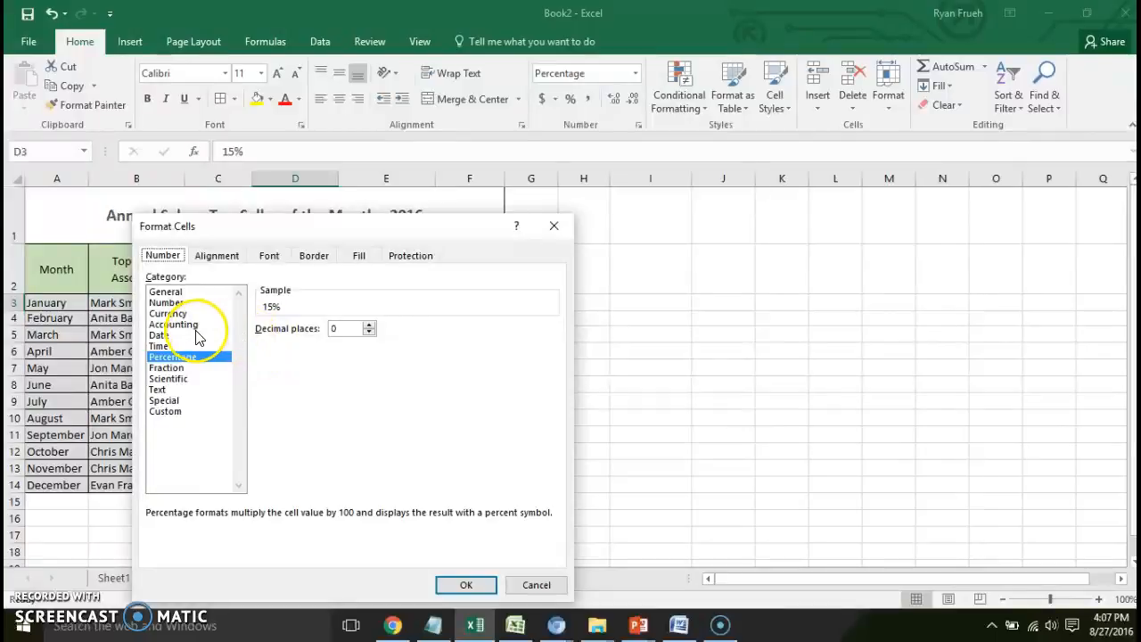
{"action": "left_click", "coordinate": [370, 326]}
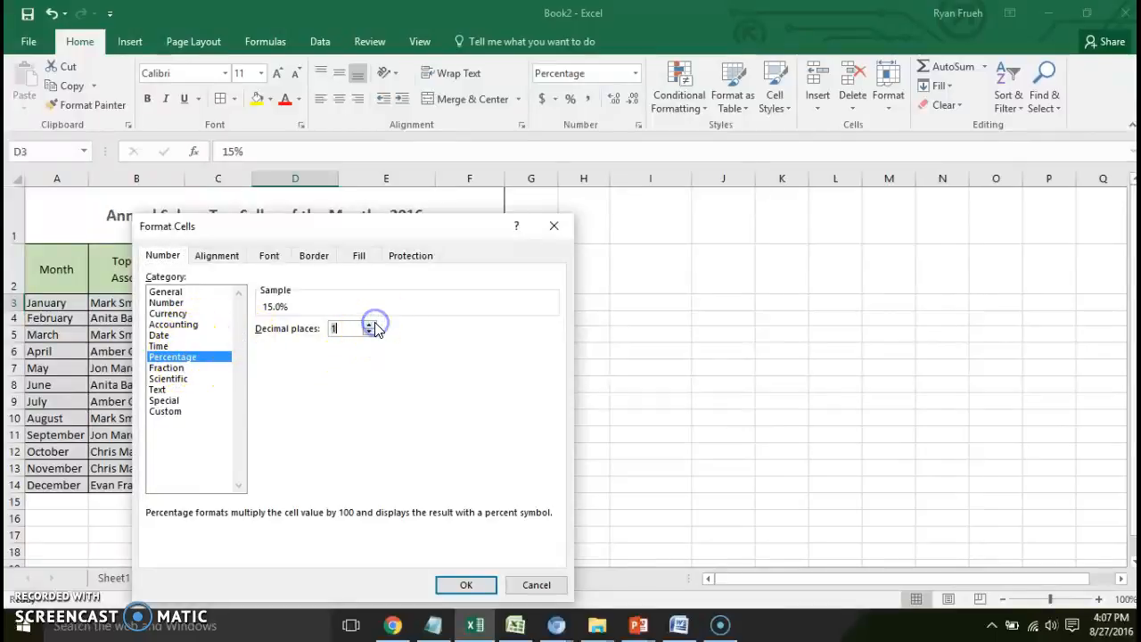
{"action": "left_click", "coordinate": [369, 325]}
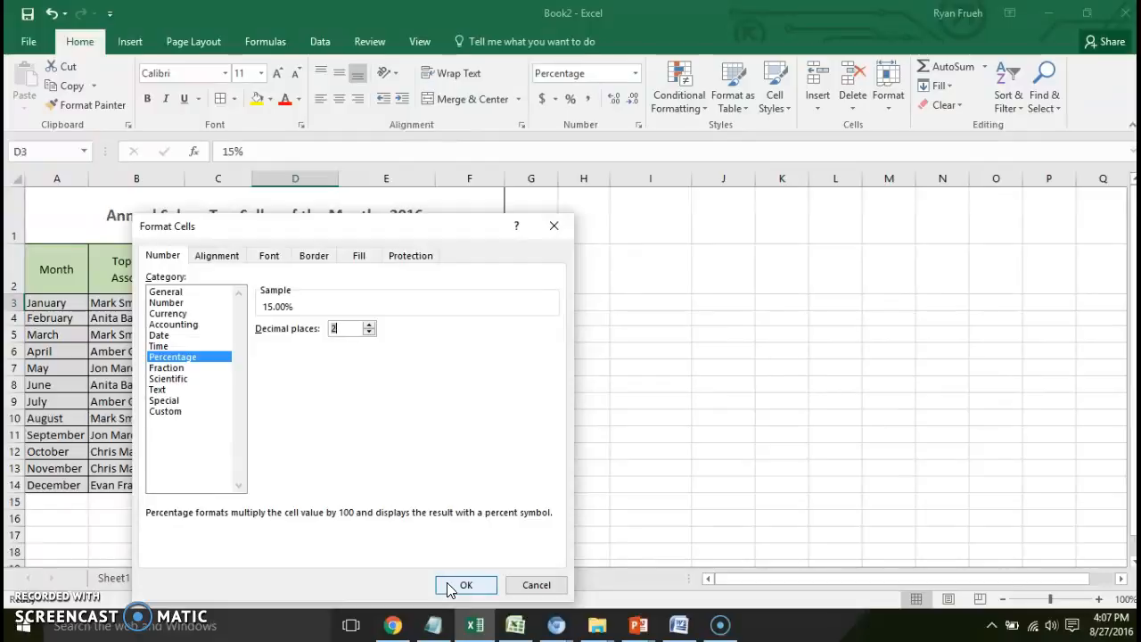
{"action": "left_click", "coordinate": [451, 587]}
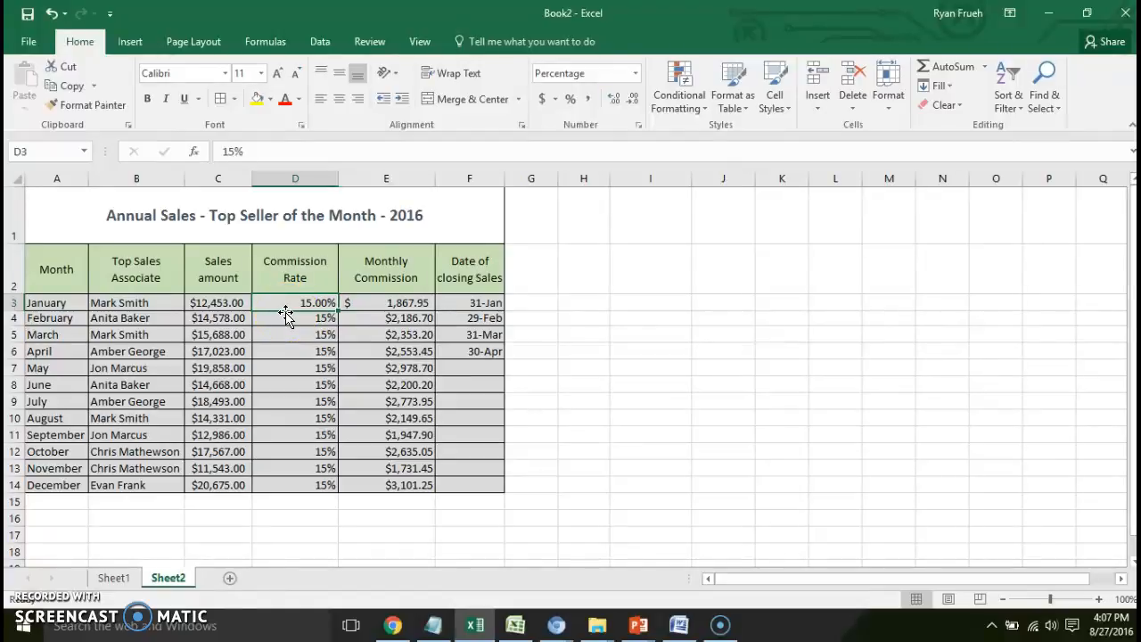
{"action": "mouse_move", "coordinate": [722, 636]}
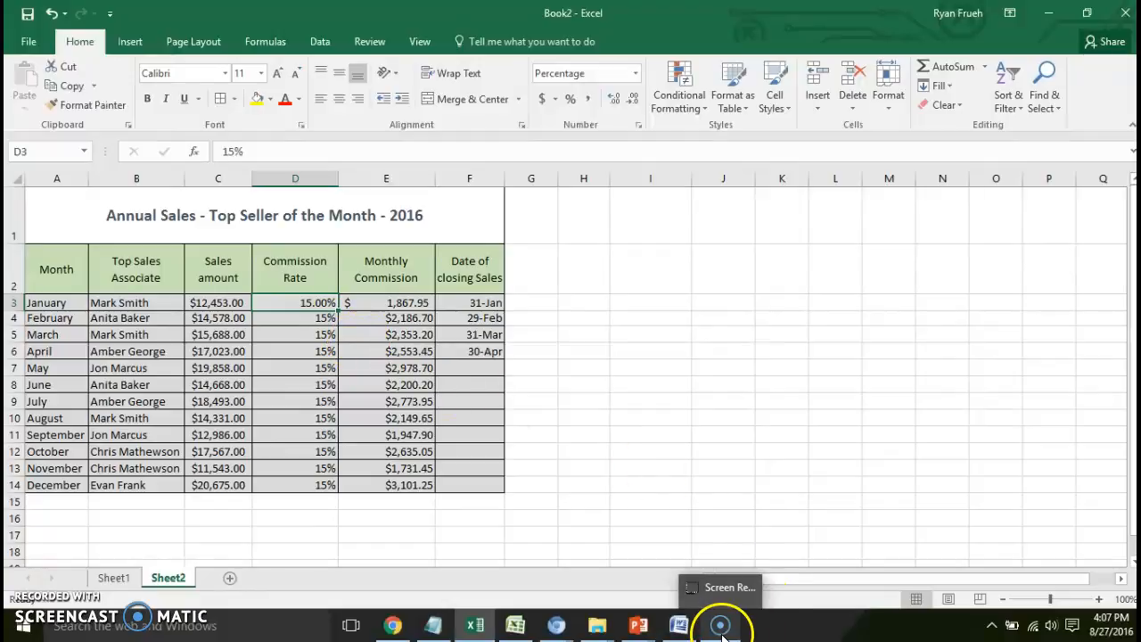